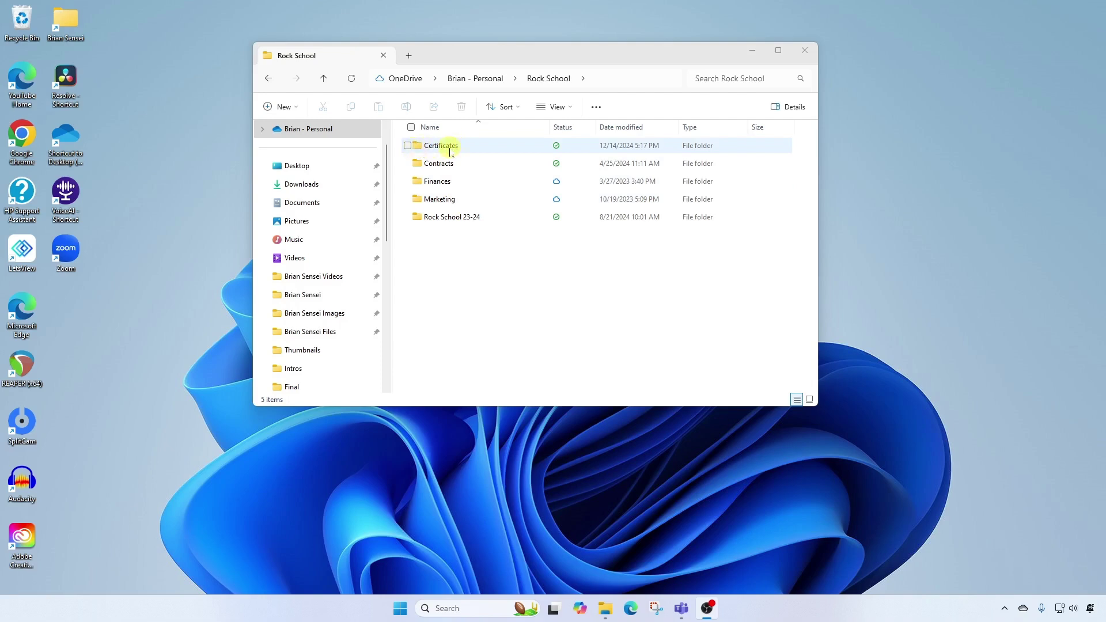
- Open the Certificates folder and the Student Graduates Fall 2024 Semester.xlsx workbook
double_click(449, 147)
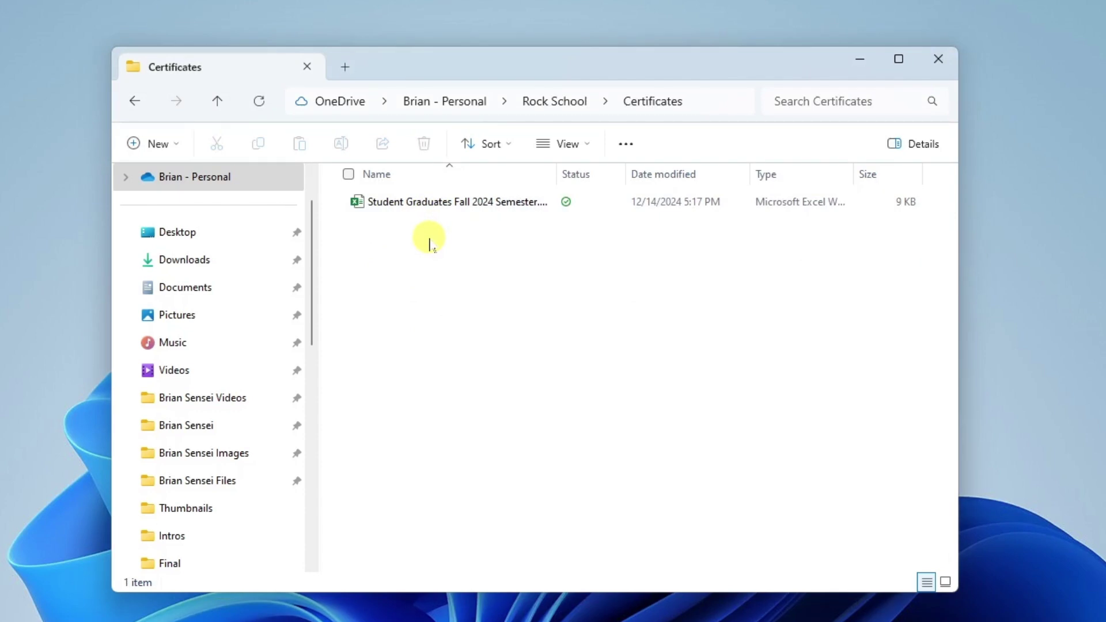
click(425, 206)
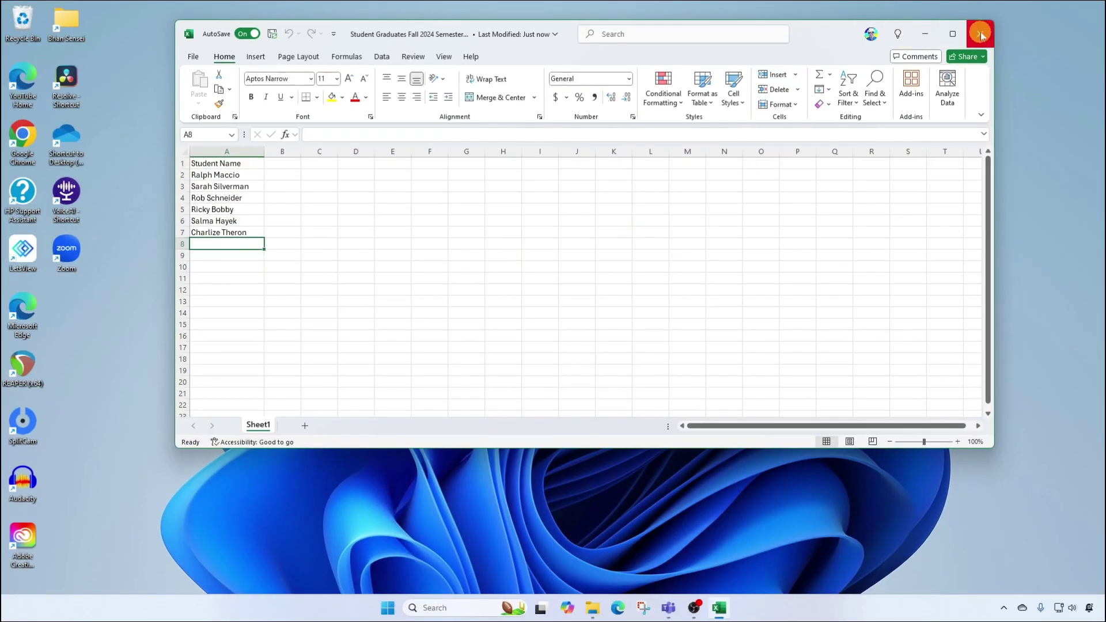
- Close the workbook and the Certificates folder, then launch Word by searching 'word'
click(982, 35)
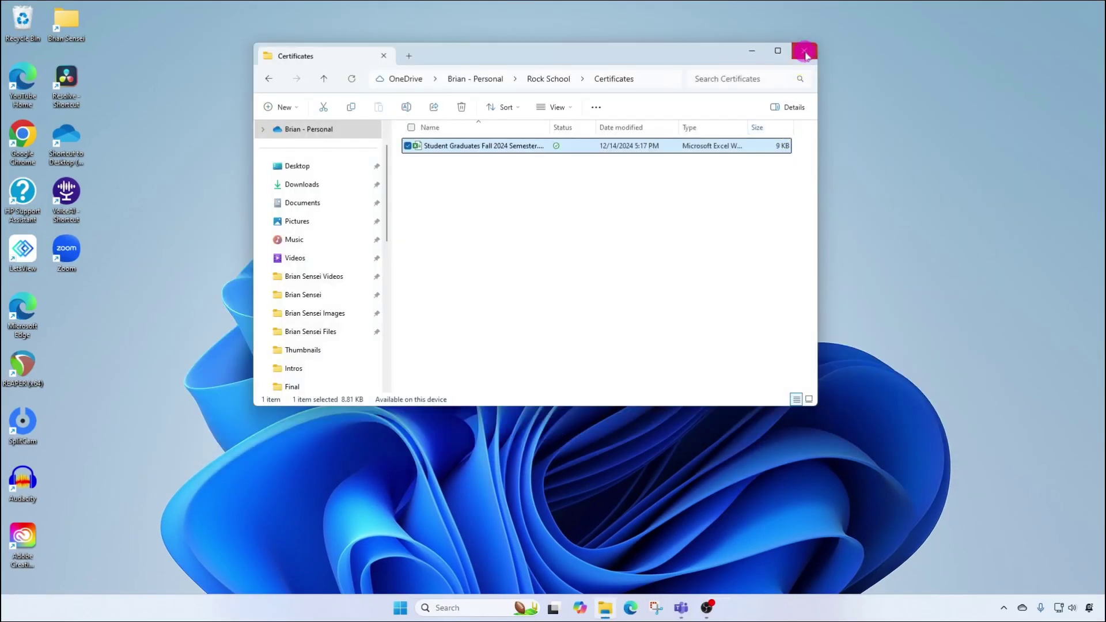
click(805, 52)
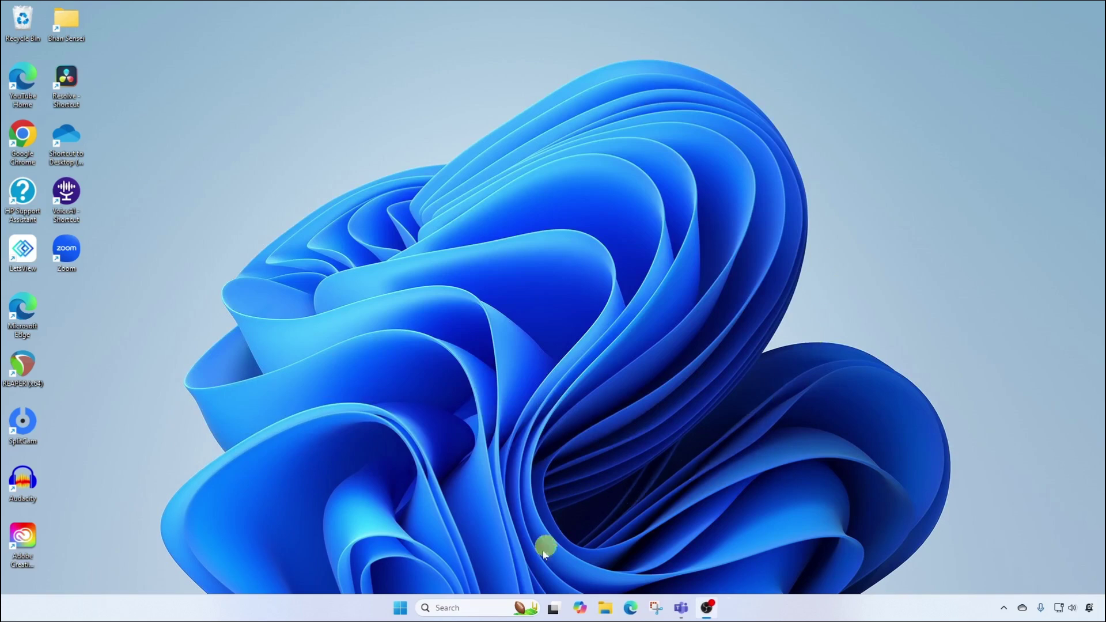
click(481, 608)
text(word)
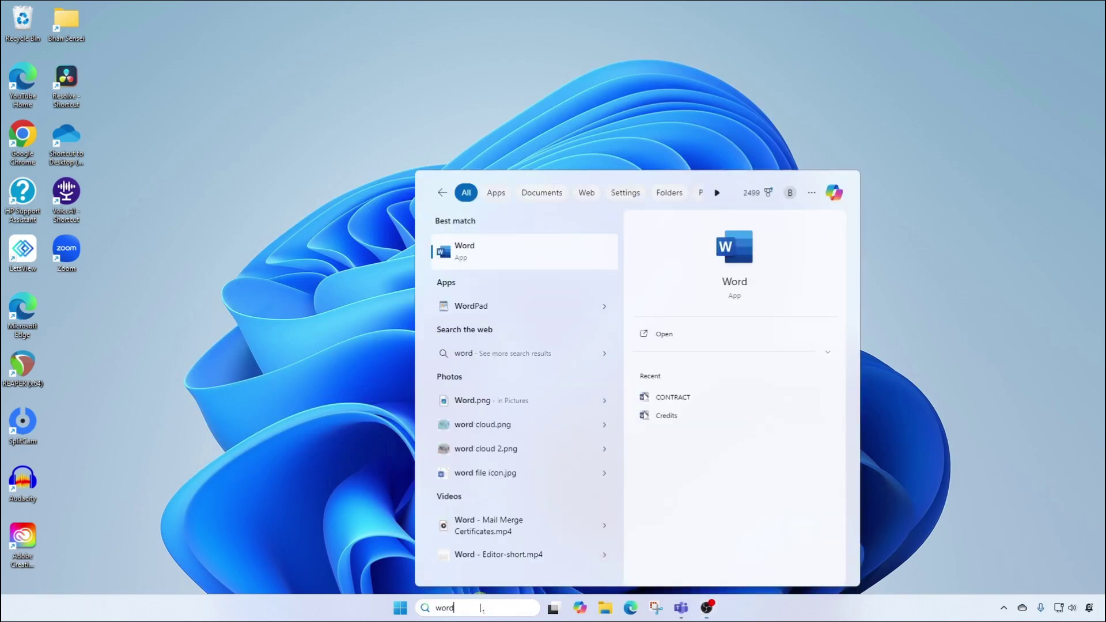
click(498, 264)
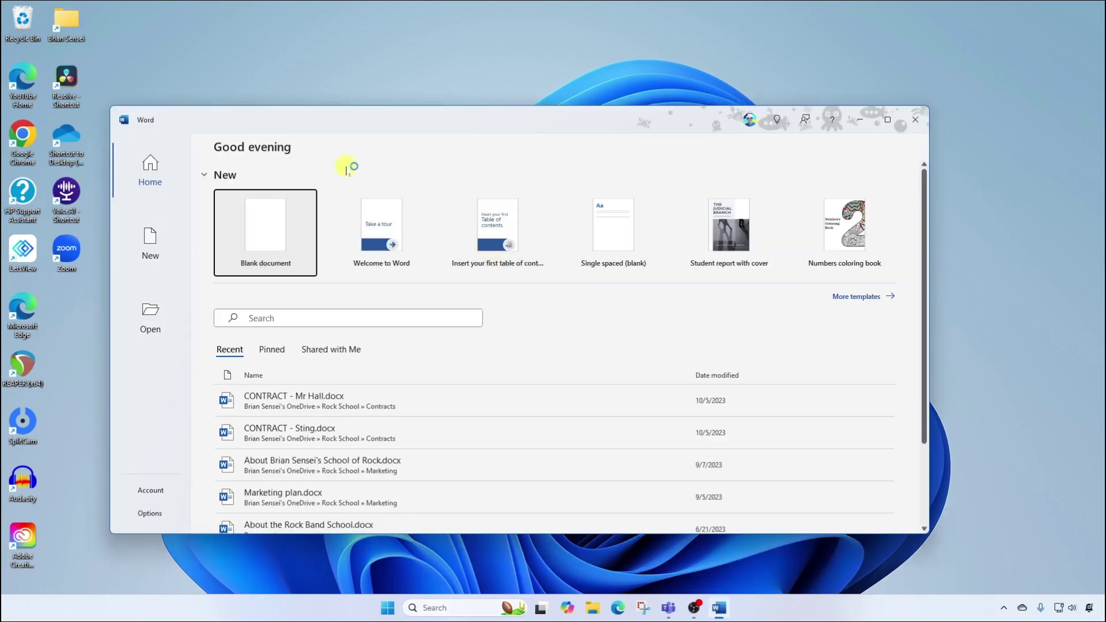
- Create a blank document set to Landscape orientation with Narrow 0.5-inch margins
click(263, 241)
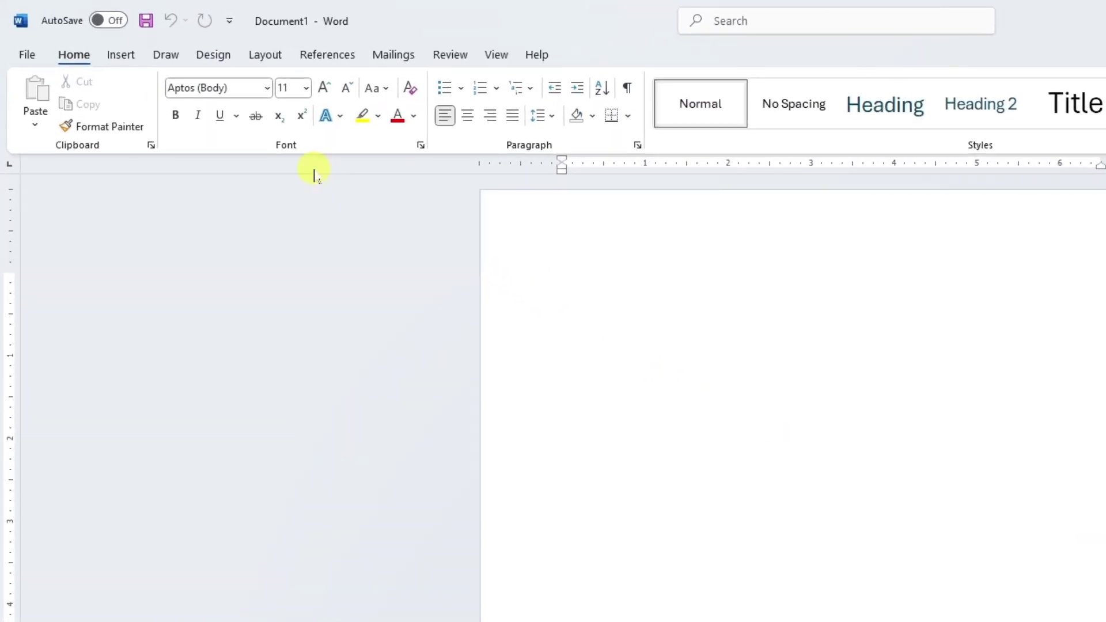
click(265, 55)
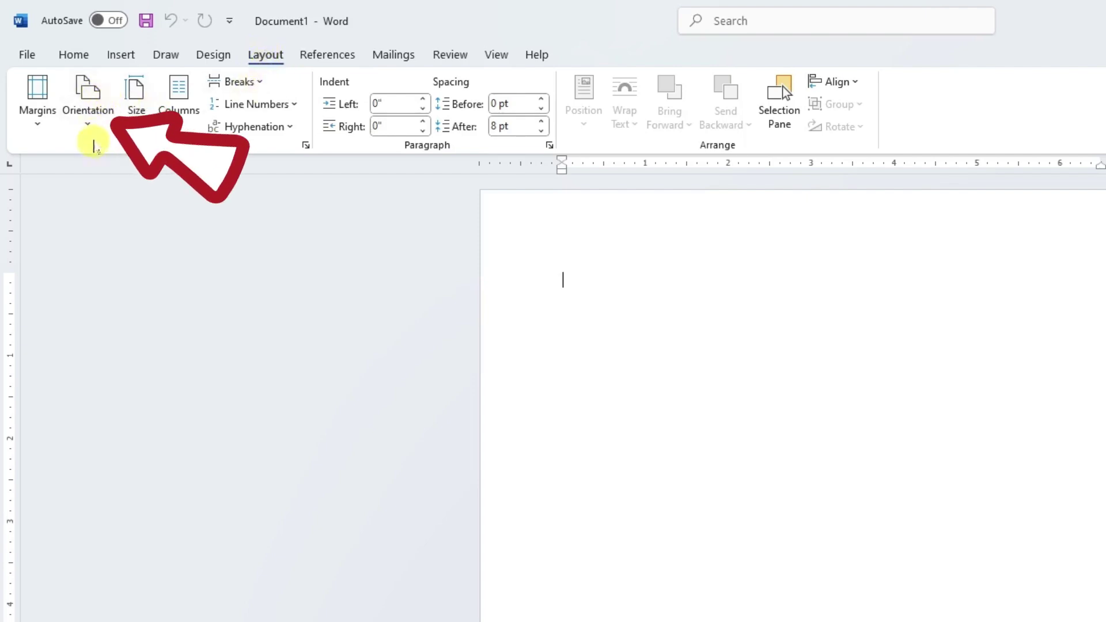
click(87, 124)
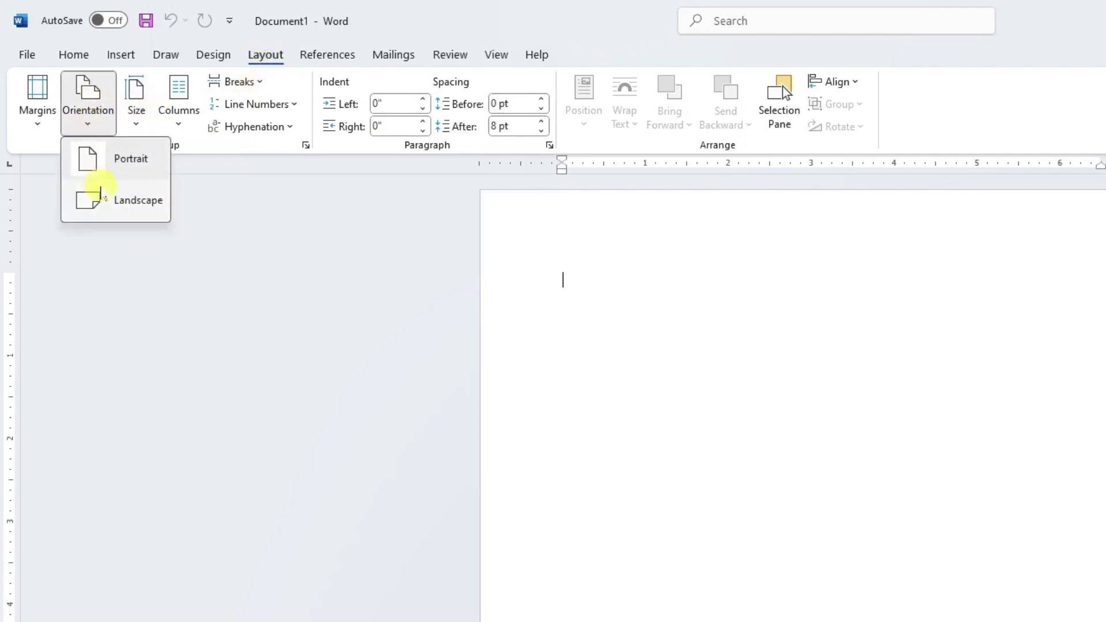
click(140, 202)
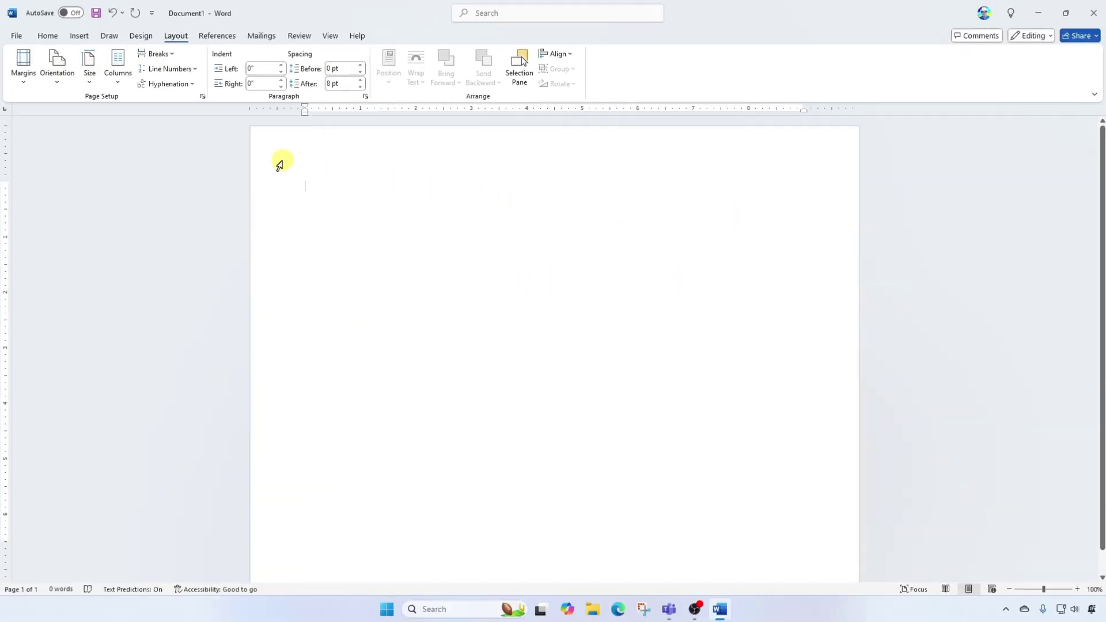
click(25, 85)
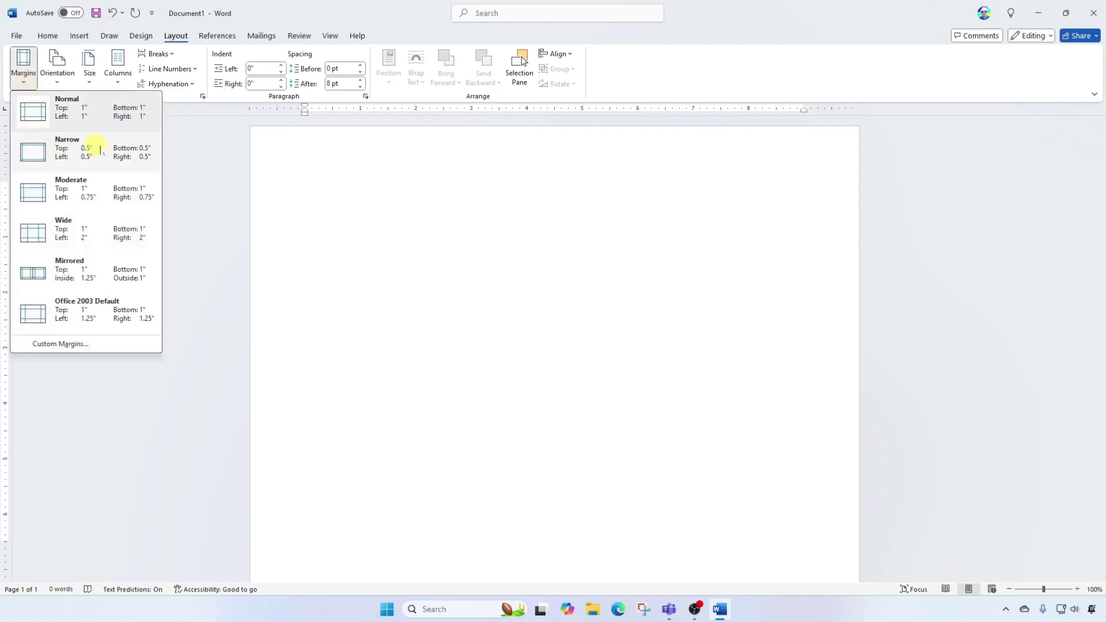
click(34, 154)
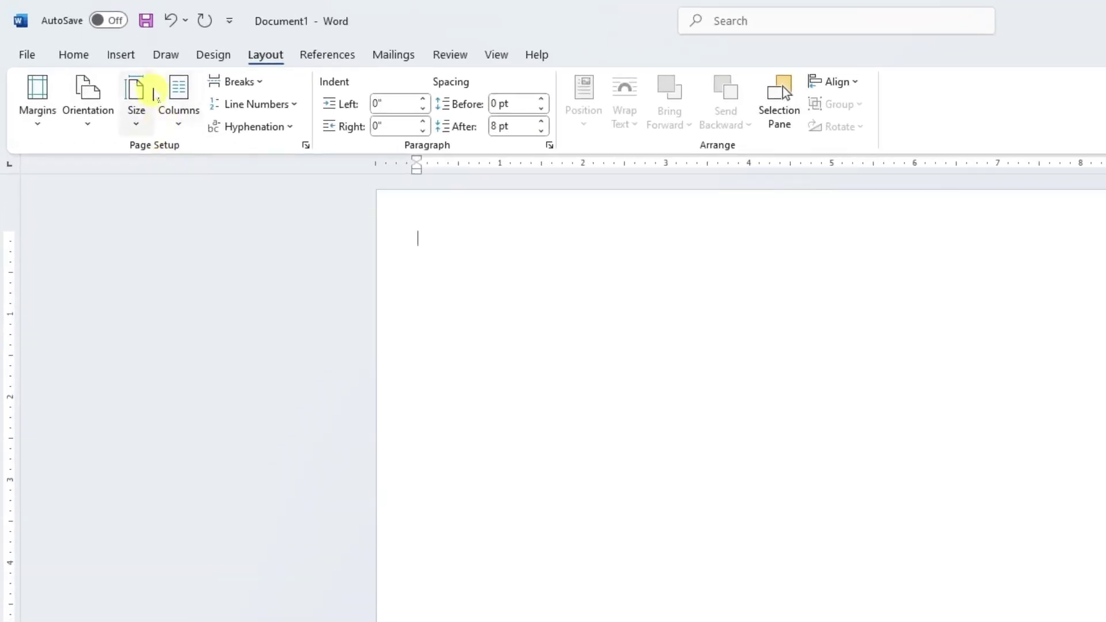
- Insert School of Rock certificate.png from the Downloads folder as a picture
click(75, 37)
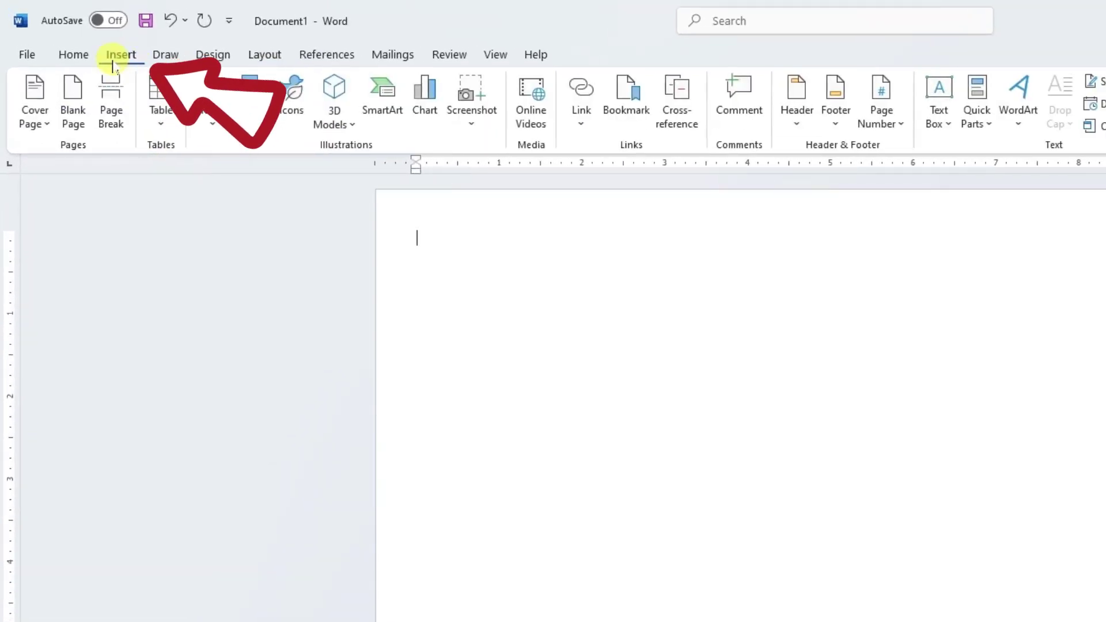
click(213, 126)
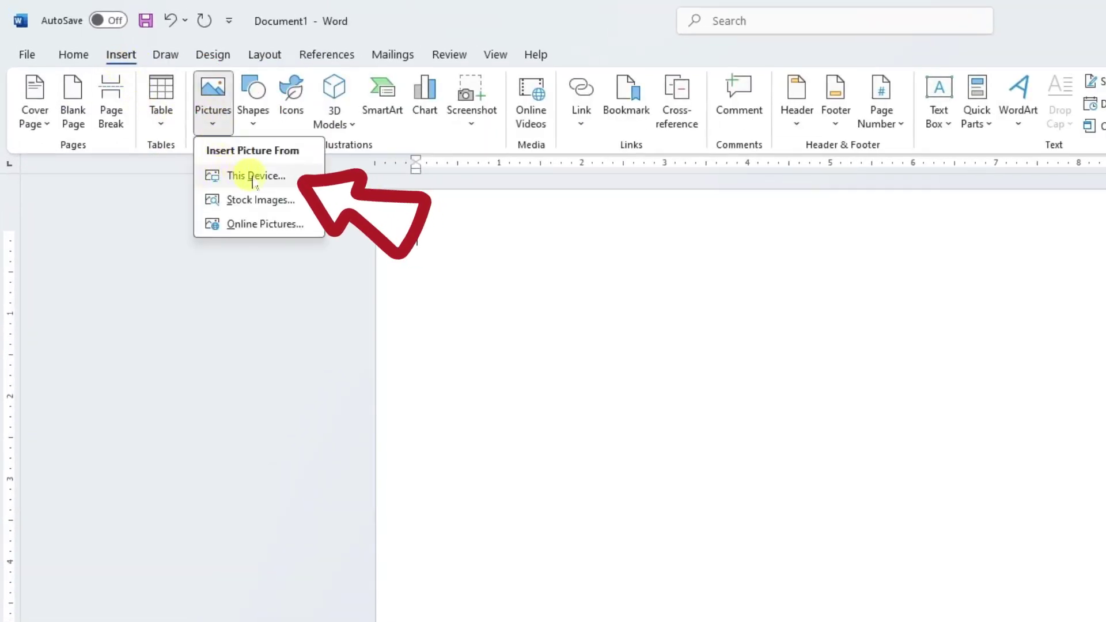
click(285, 177)
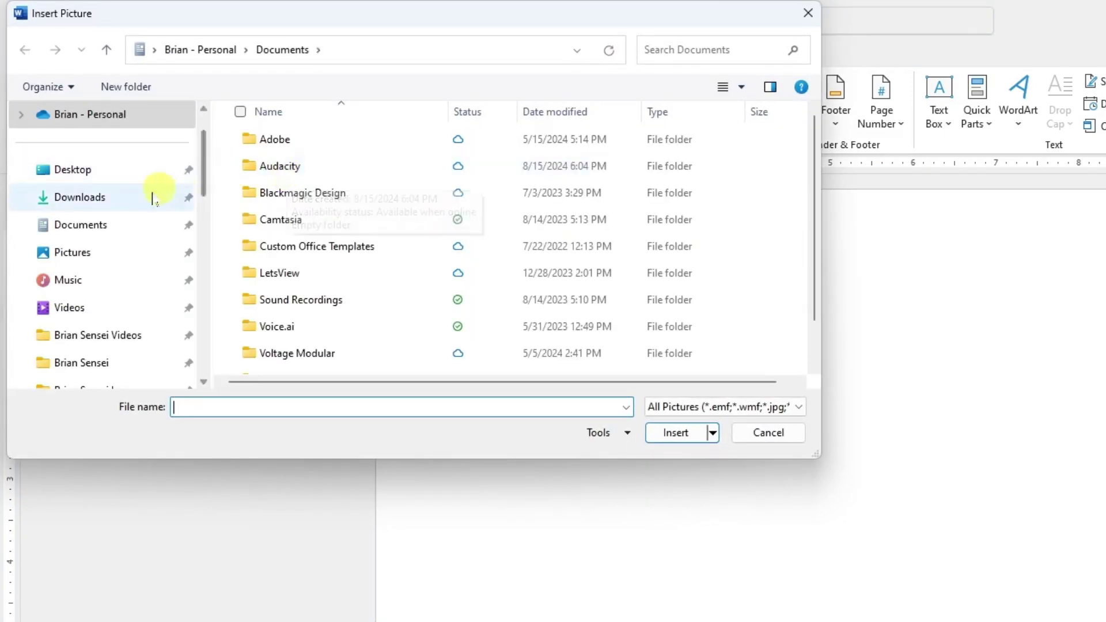
click(110, 199)
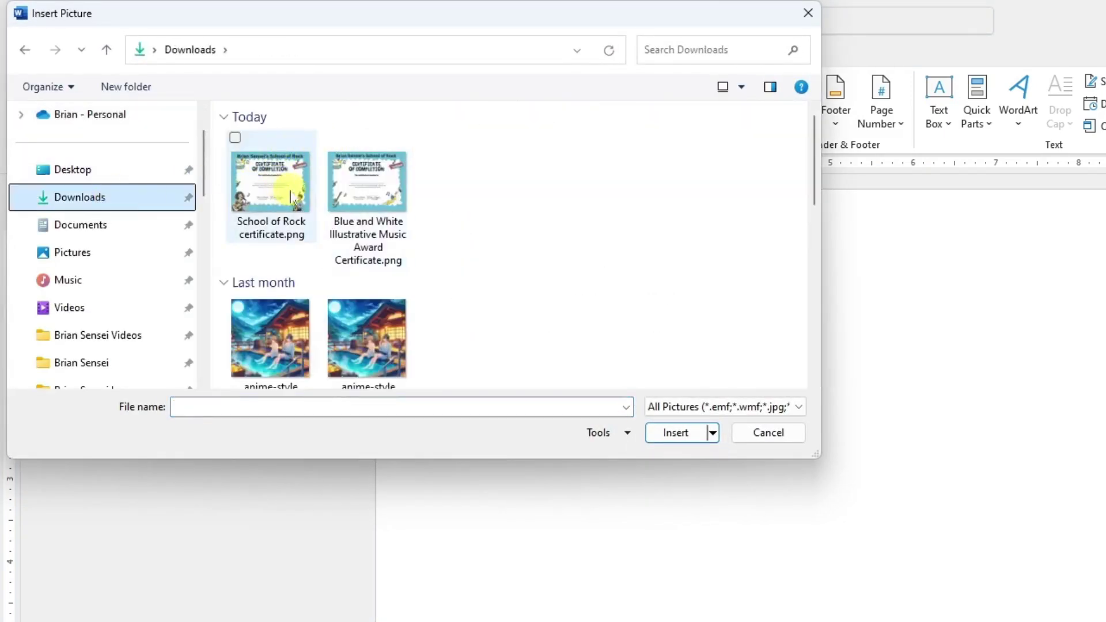
click(265, 185)
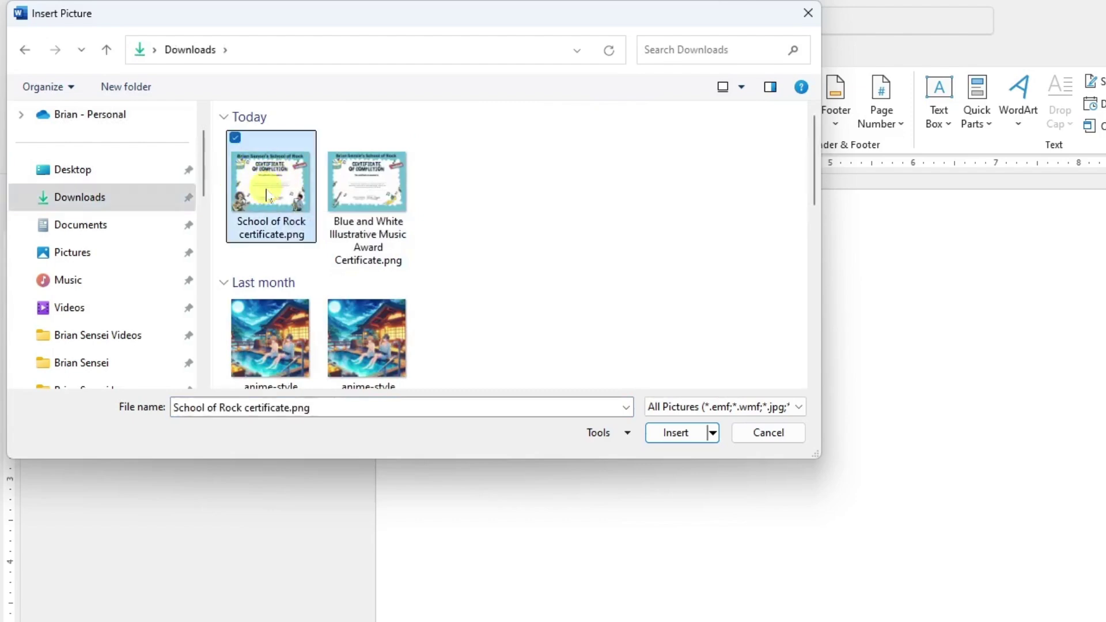
click(674, 433)
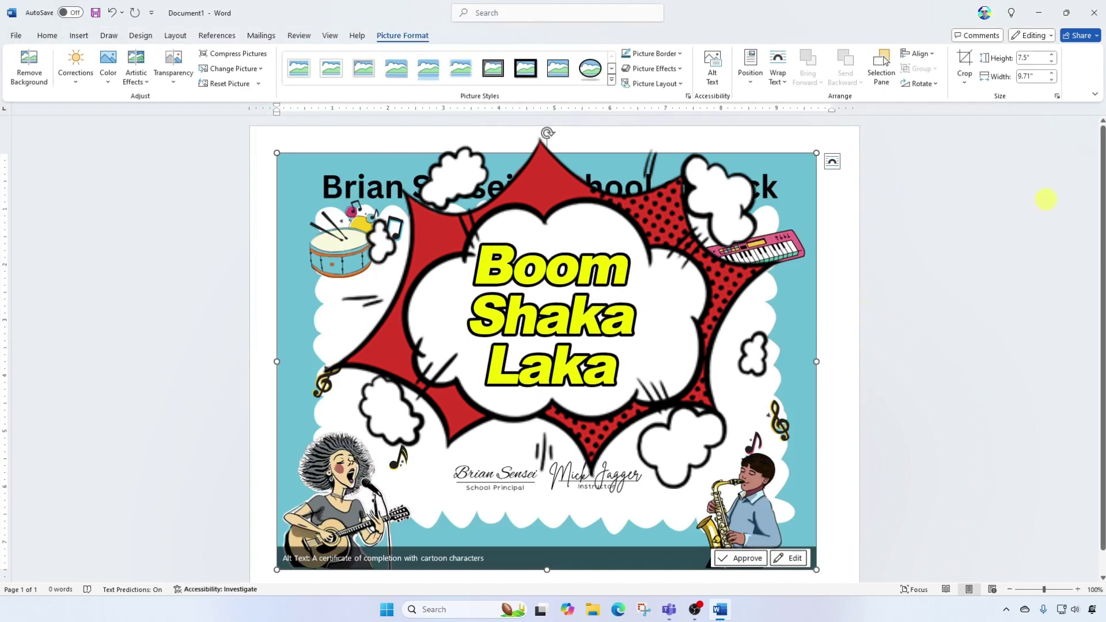
- Center-align the certificate image, zoom out, and enlarge it from its corner
drag(1097, 169, 1096, 193)
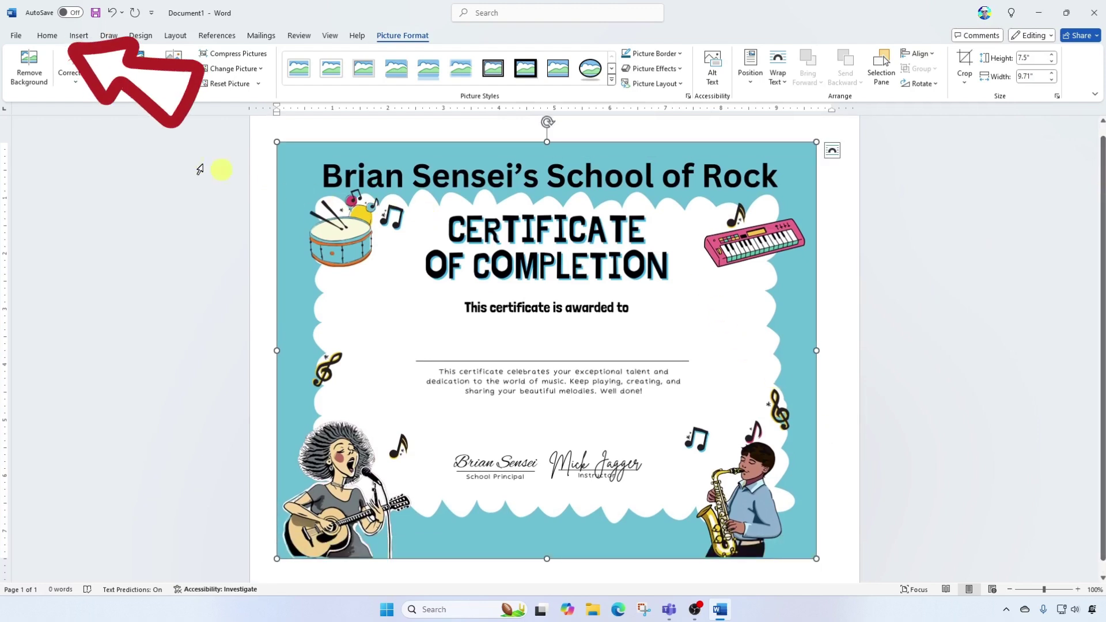
click(47, 35)
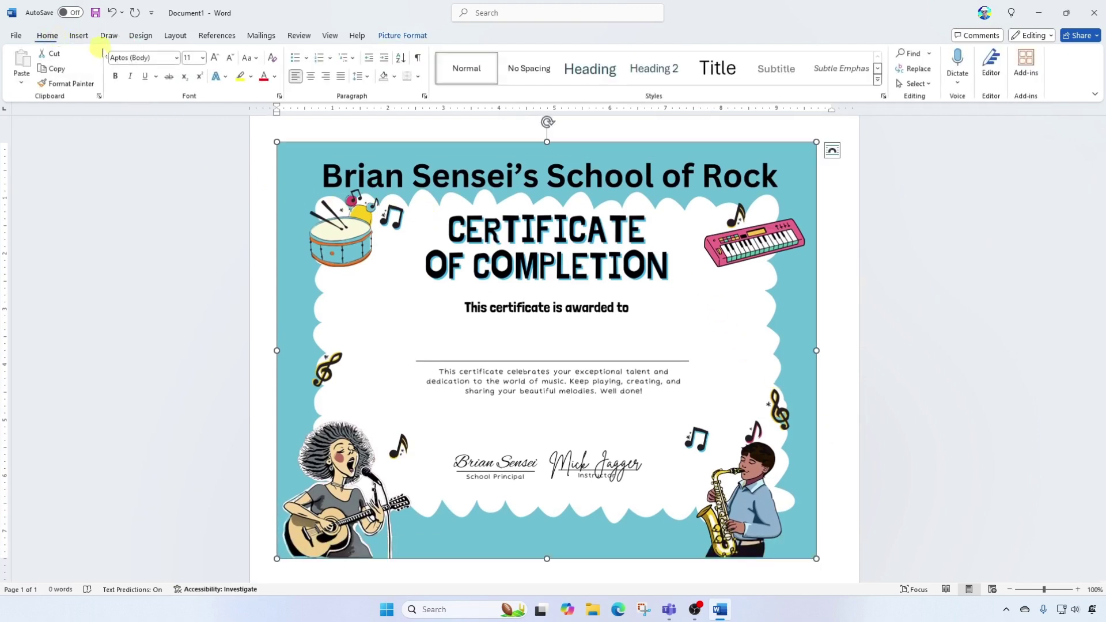
click(310, 76)
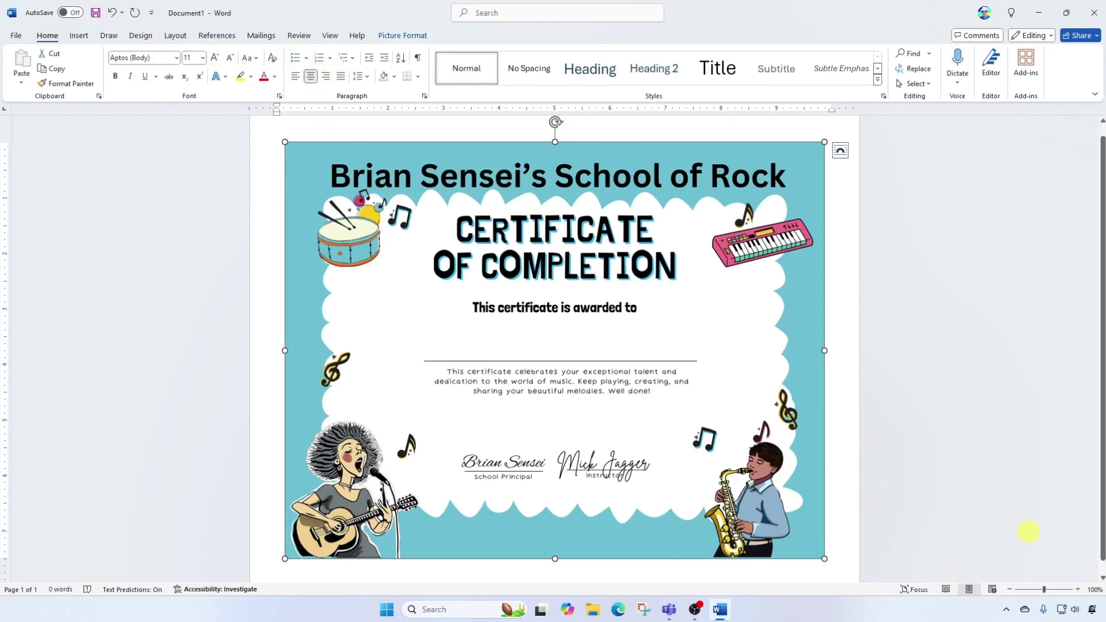
click(1009, 589)
click(1009, 589)
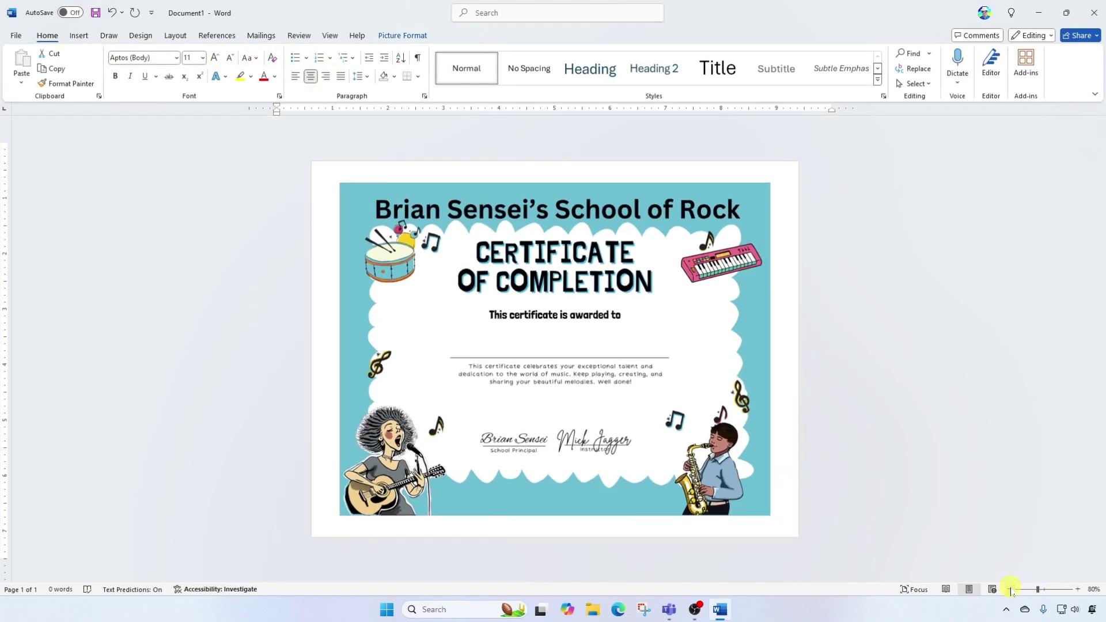
drag(772, 516, 781, 527)
drag(646, 366, 646, 367)
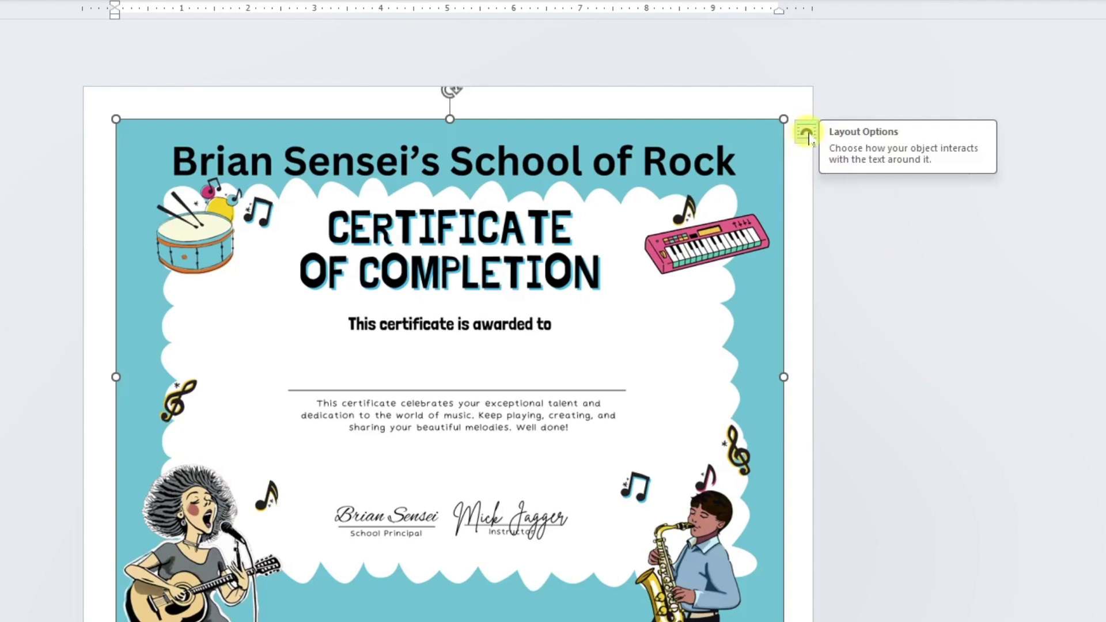
- Set the image to Behind Text wrapping, then enlarge it slightly and centre it on the page
click(807, 134)
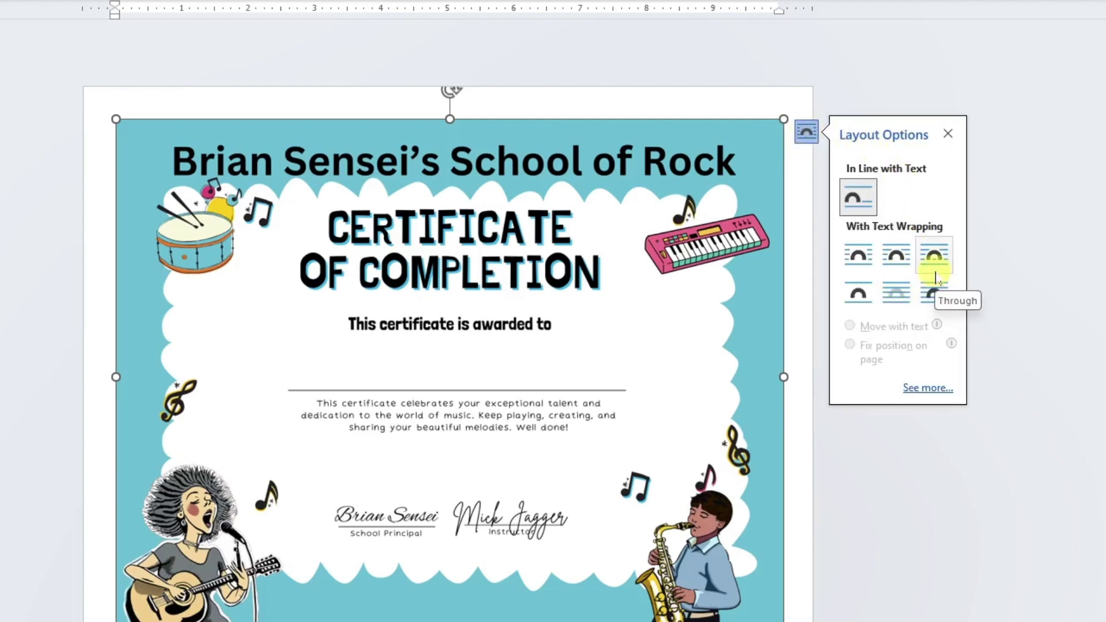
click(895, 294)
click(1042, 220)
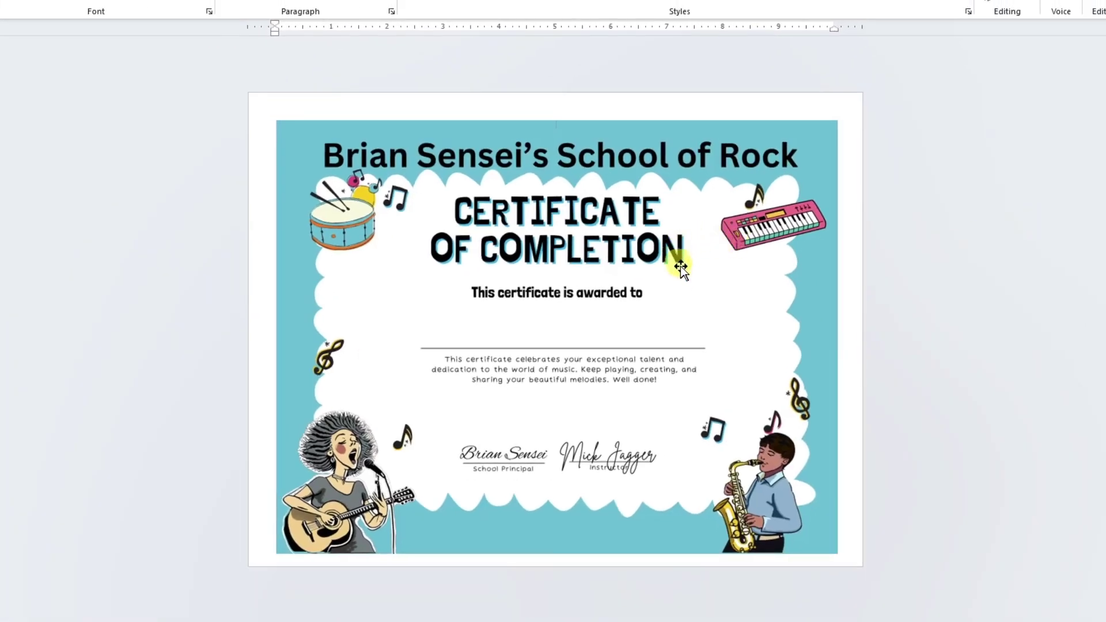
mouse_move(681, 266)
mouse_down()
mouse_move(674, 247)
mouse_move(666, 272)
mouse_up()
drag(822, 539, 842, 551)
drag(679, 438, 684, 438)
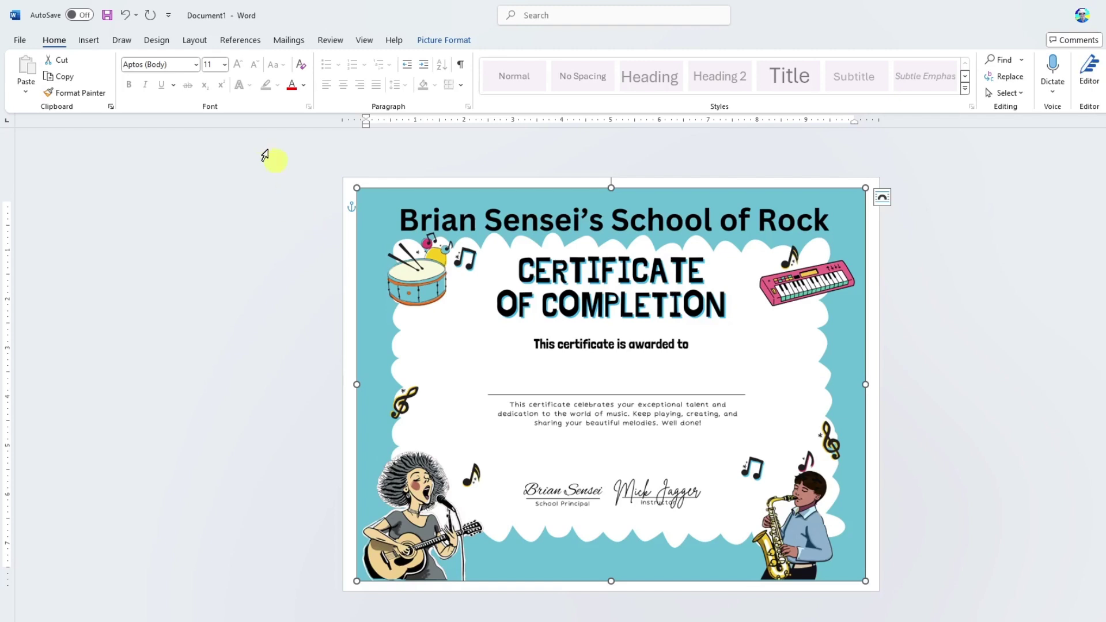
- Start a Letters mail merge for the certificate
click(286, 40)
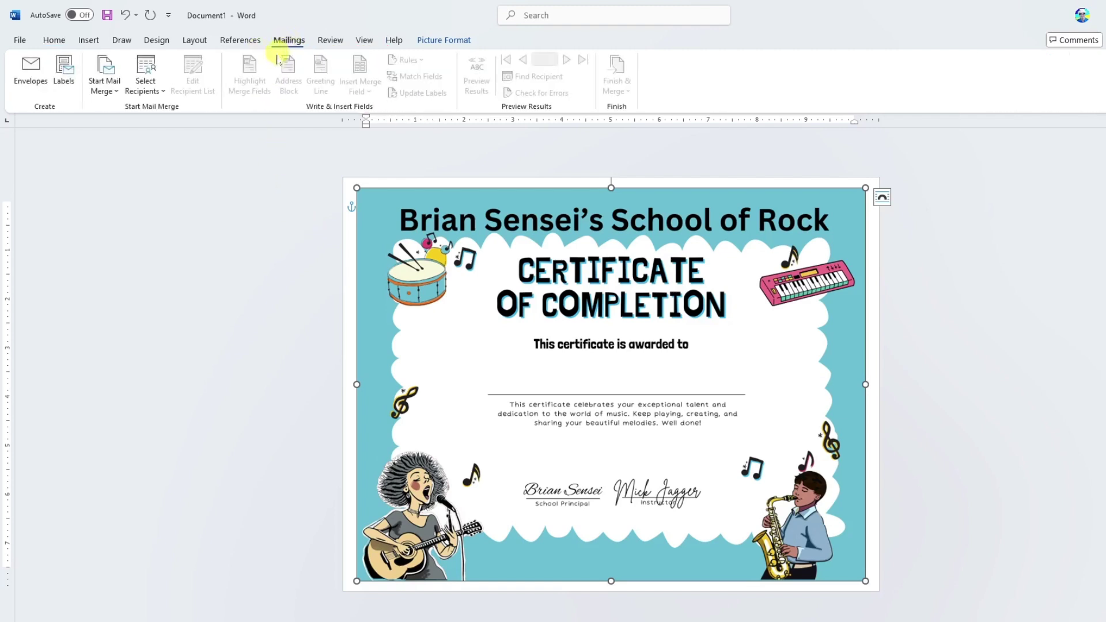
click(104, 95)
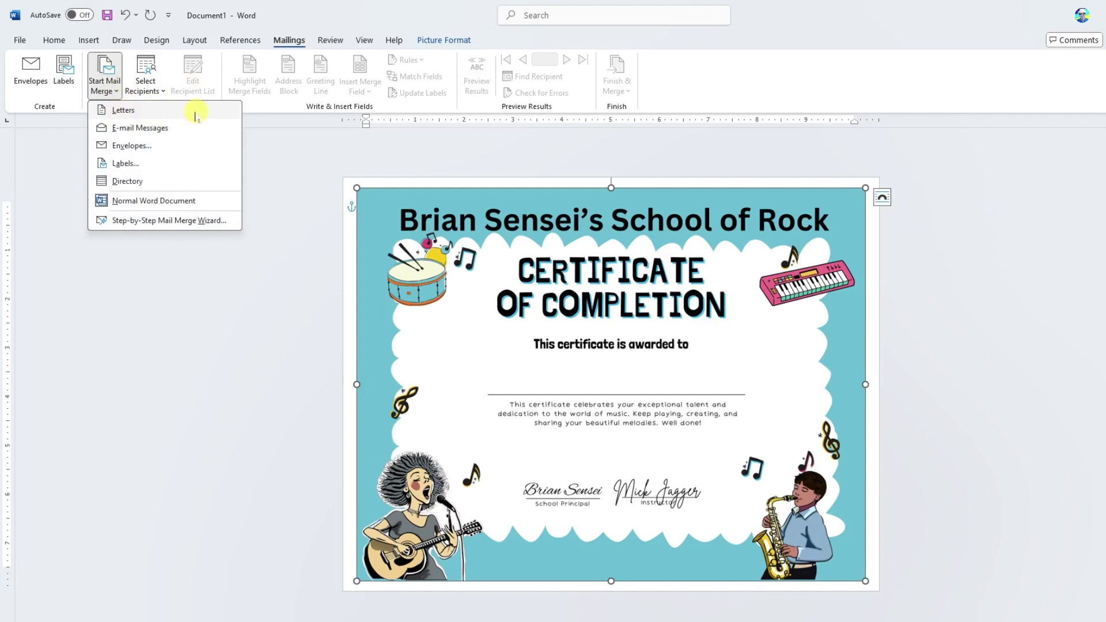
click(145, 114)
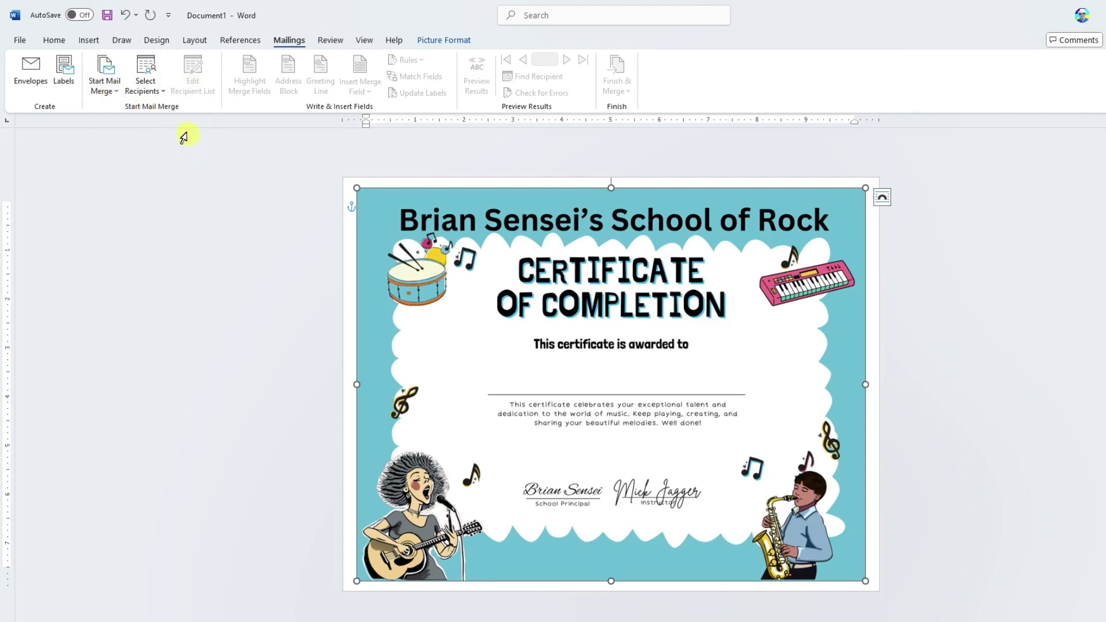
- Use Sheet1$ of Rock School > Certificates > Student Graduates Fall 2024 Semester.xlsx as recipients
click(162, 92)
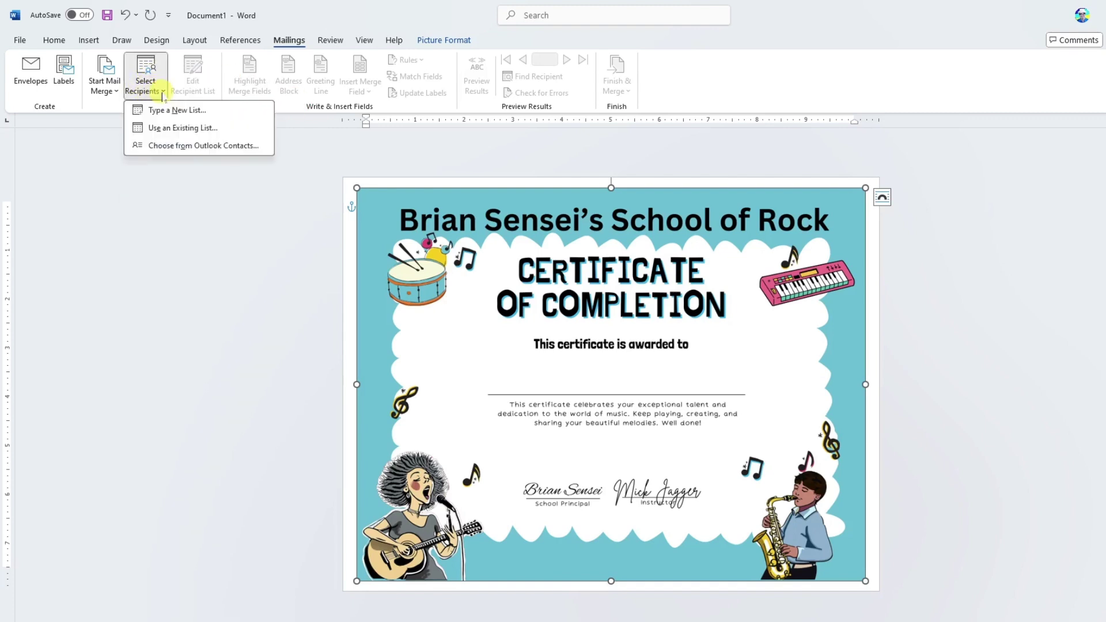
click(226, 128)
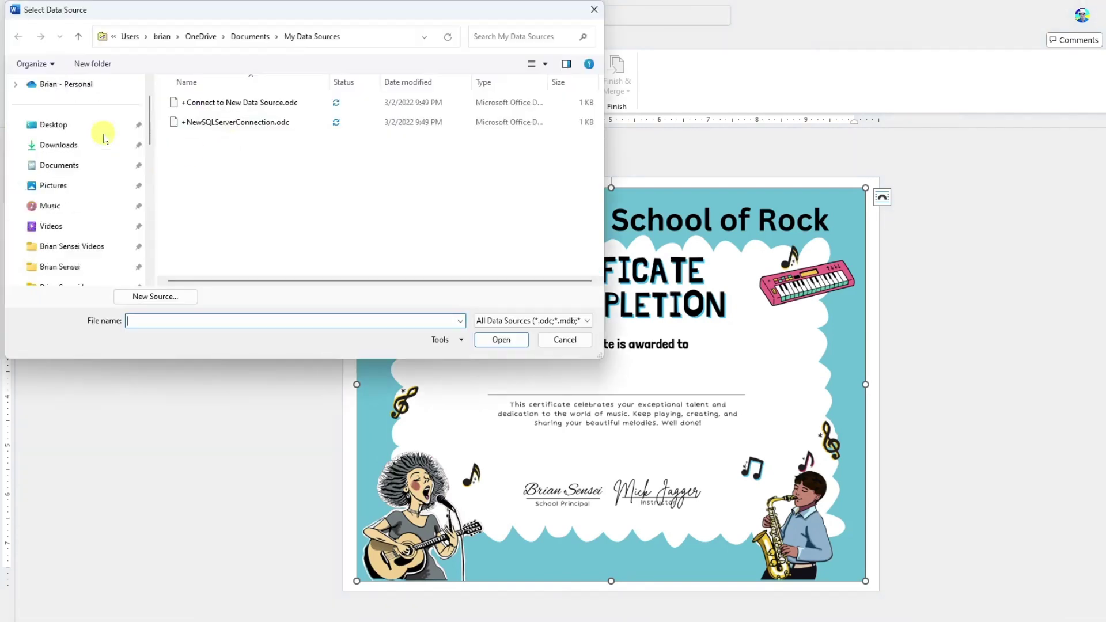
click(97, 136)
scroll(207, 173, down, 2)
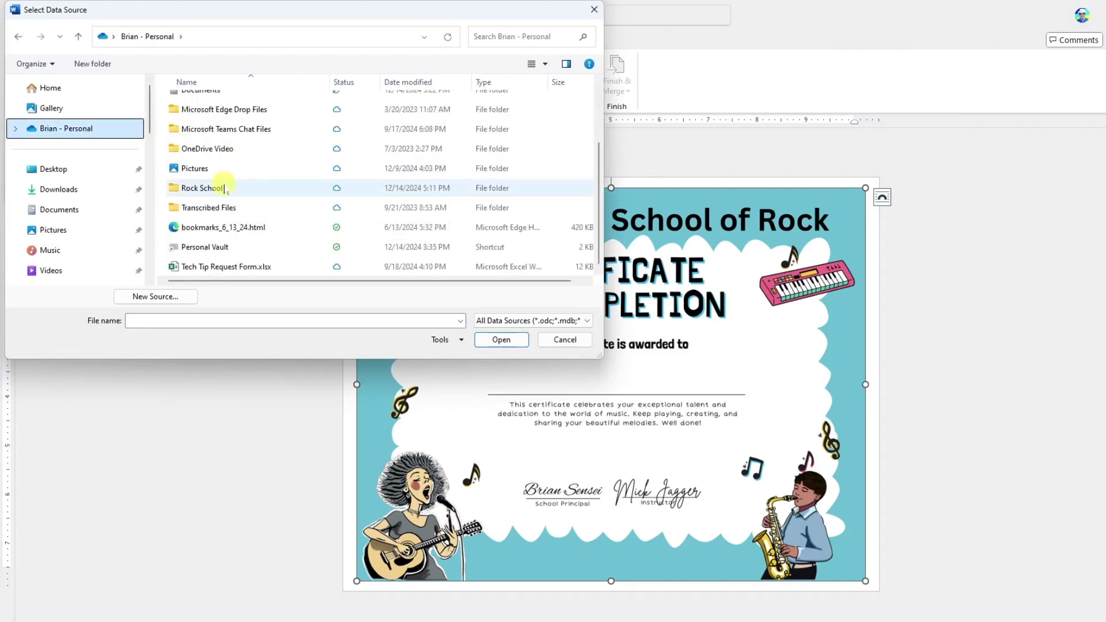
double_click(221, 189)
double_click(204, 104)
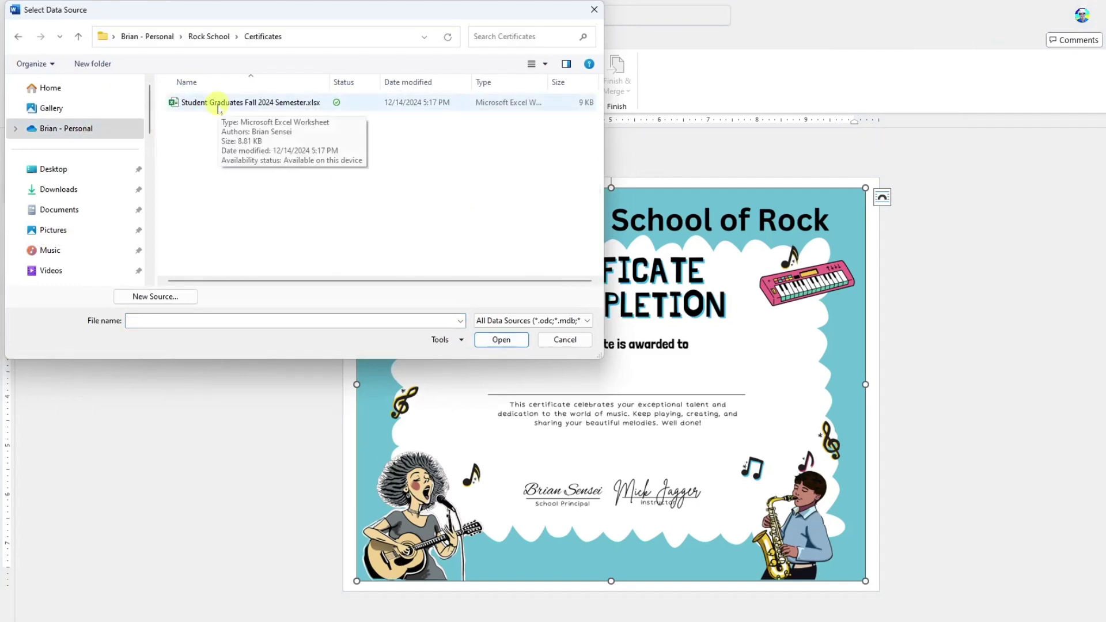
double_click(218, 103)
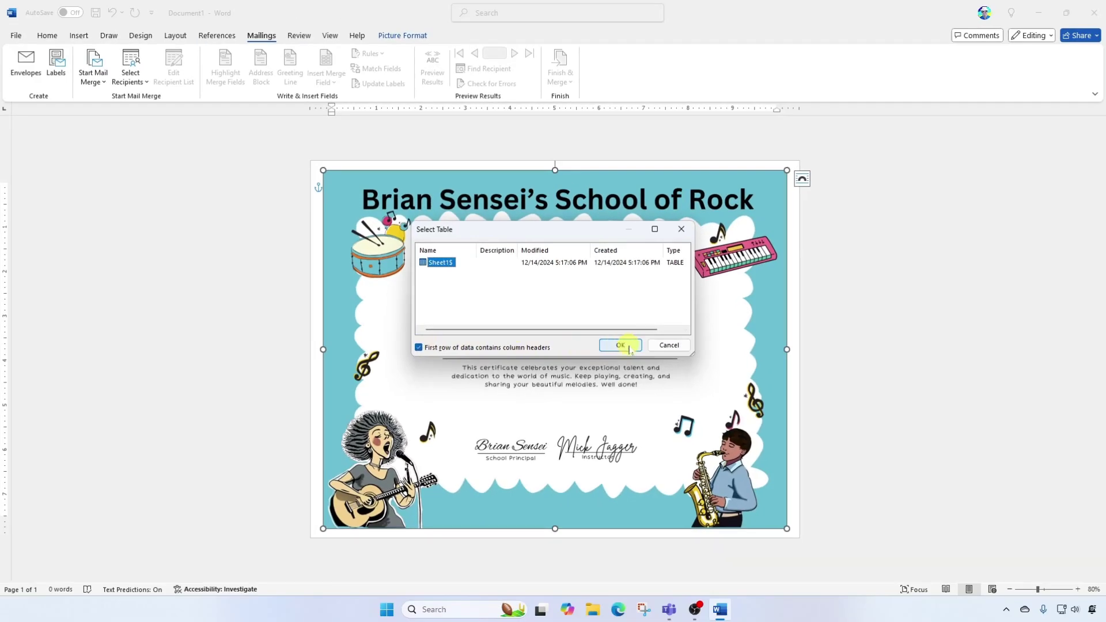
click(621, 346)
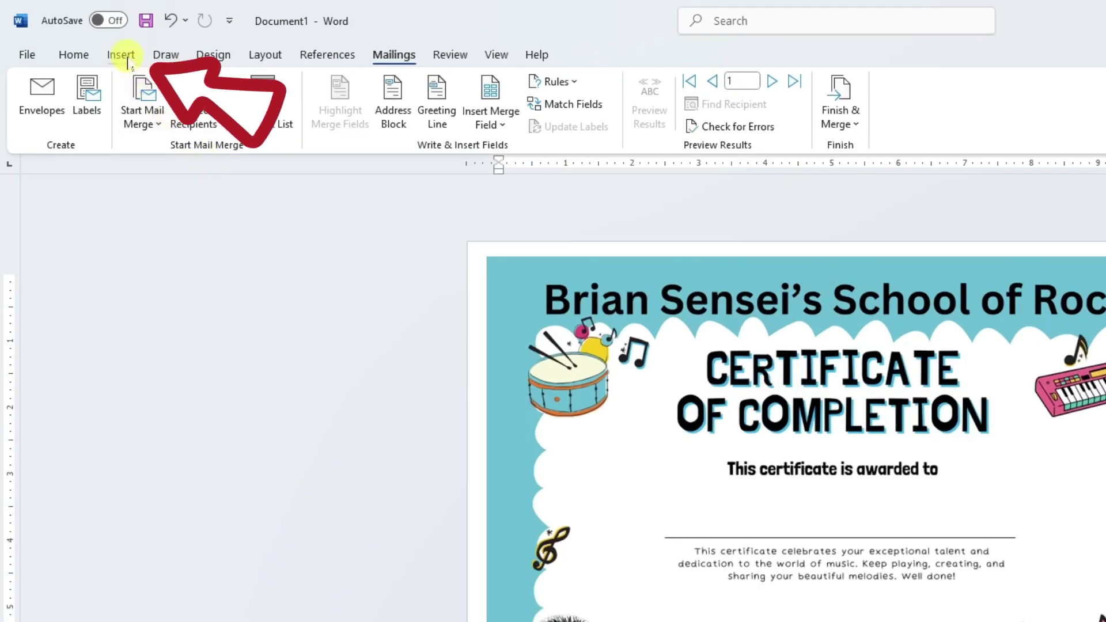
- Insert a Simple Text Box and move it below 'This certificate is awarded to'
click(80, 36)
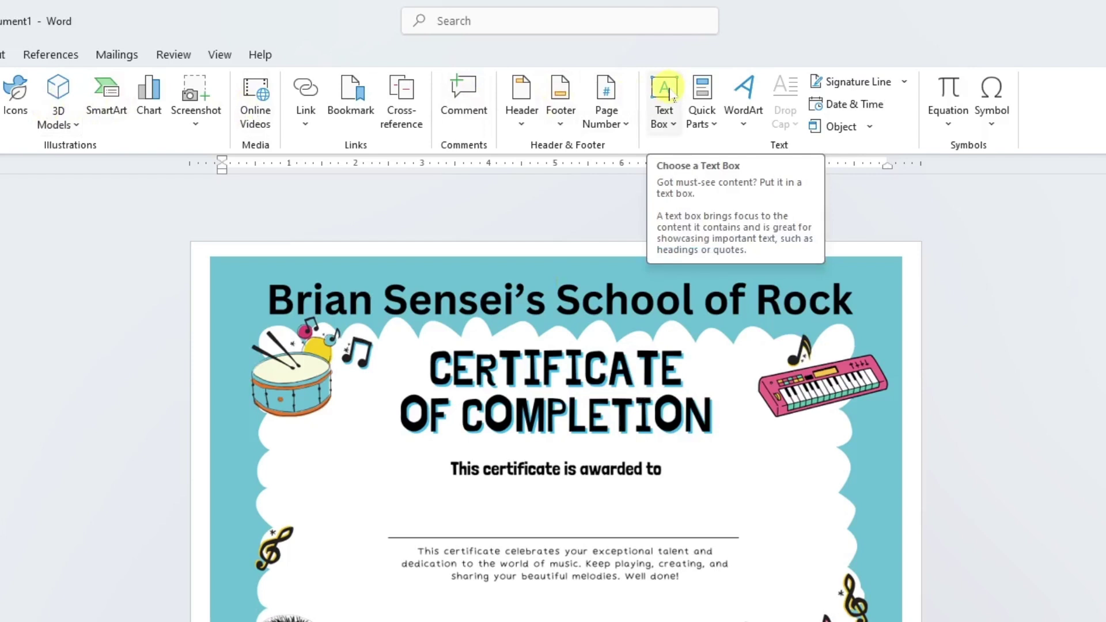
click(668, 87)
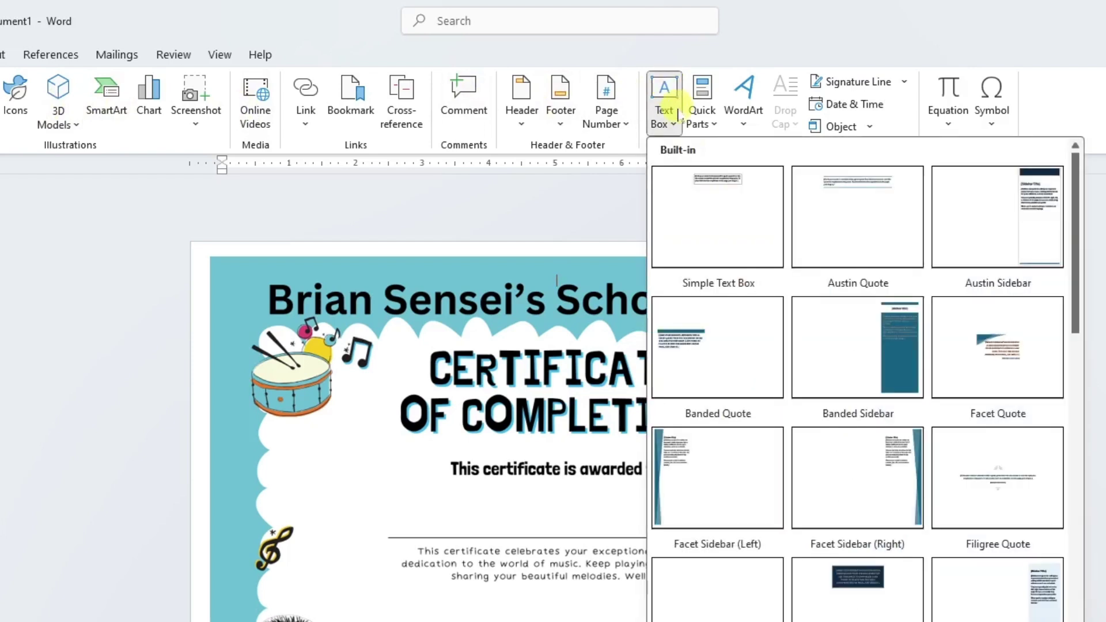
click(735, 205)
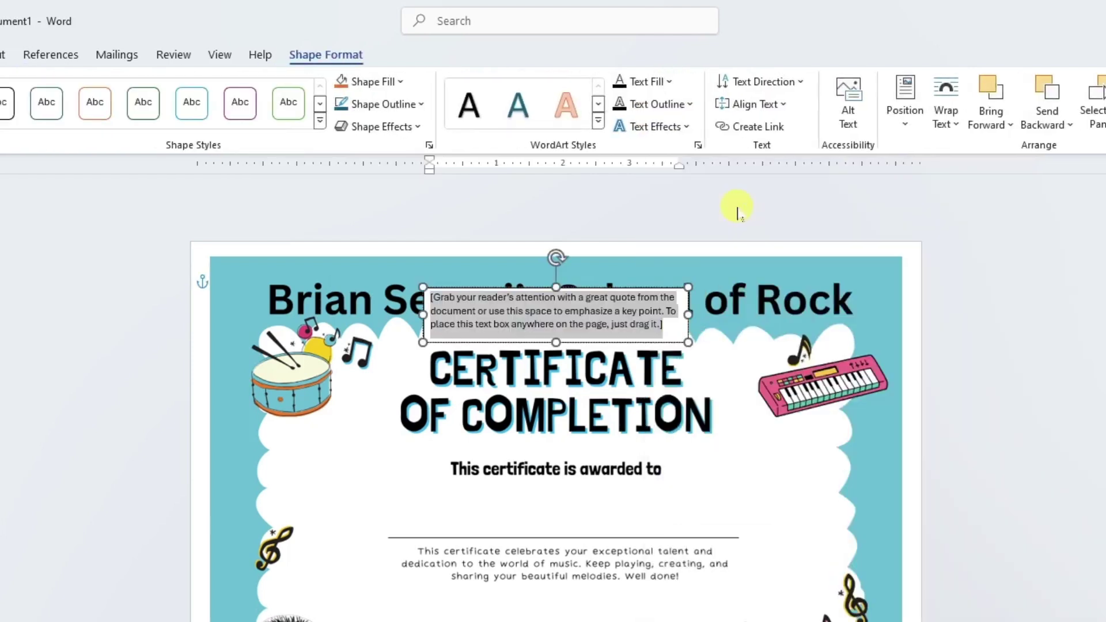
drag(642, 288, 637, 481)
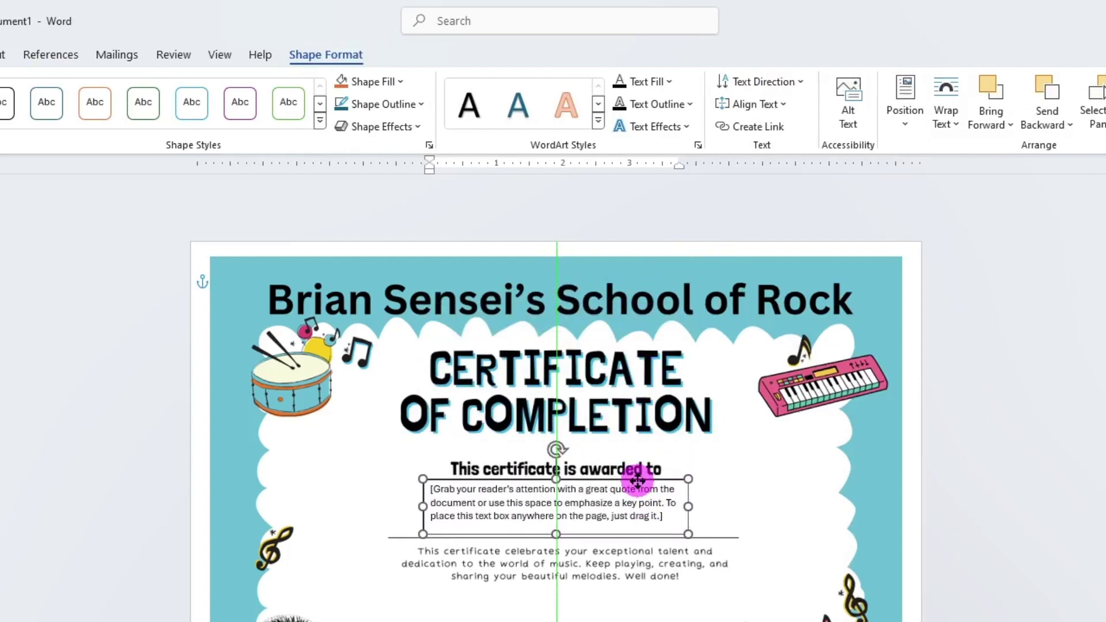
drag(637, 481, 637, 479)
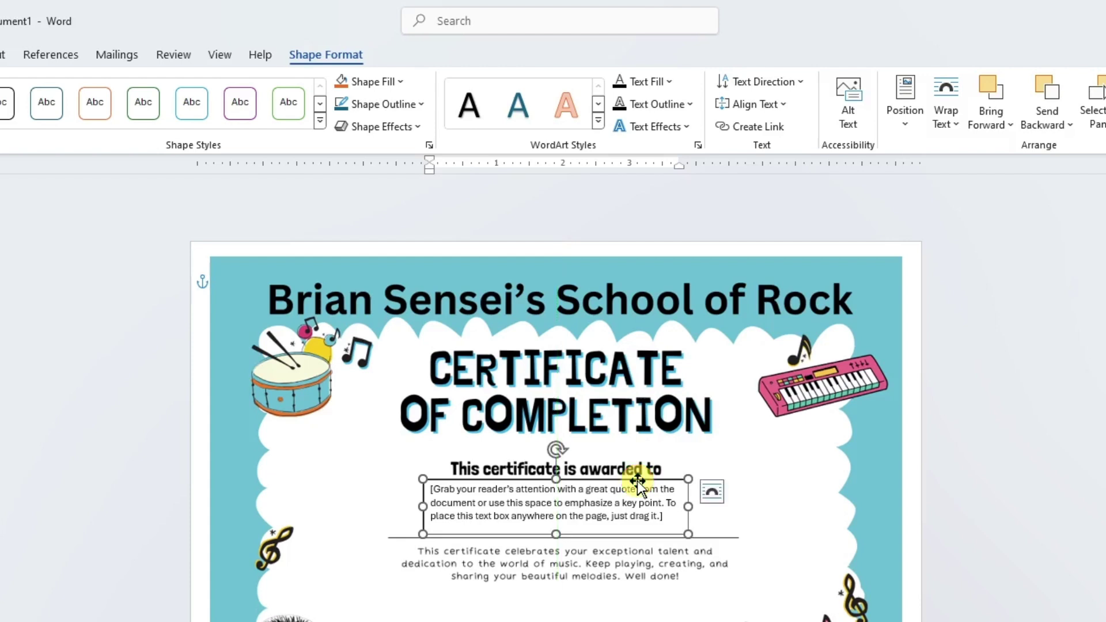
- Delete the text box's placeholder quote and place the cursor inside the empty box
click(662, 514)
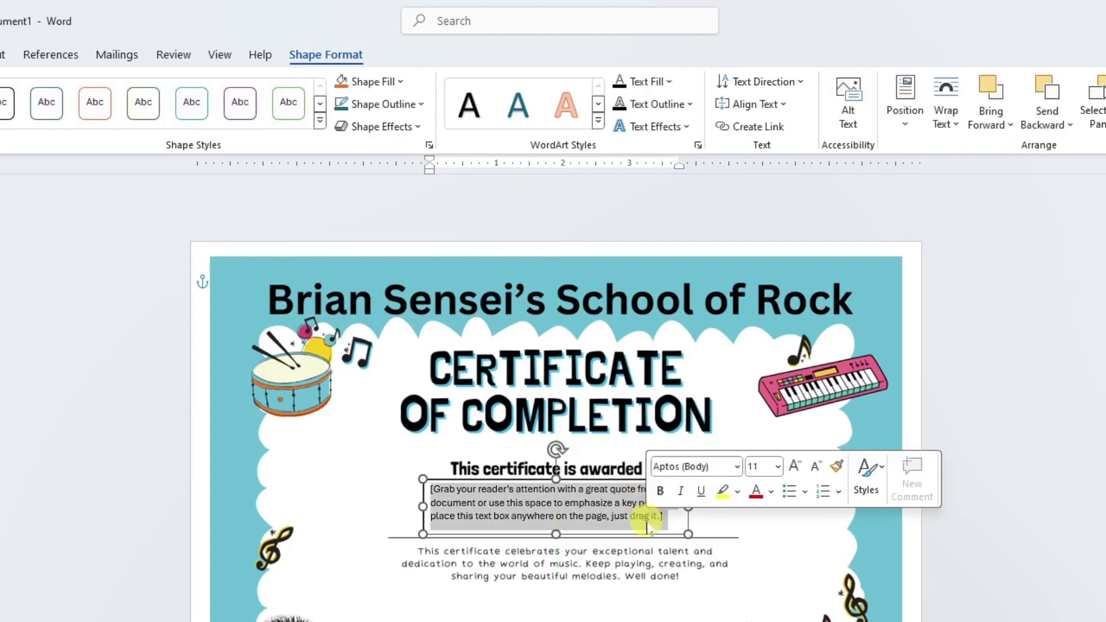
key(Delete)
drag(645, 520, 644, 521)
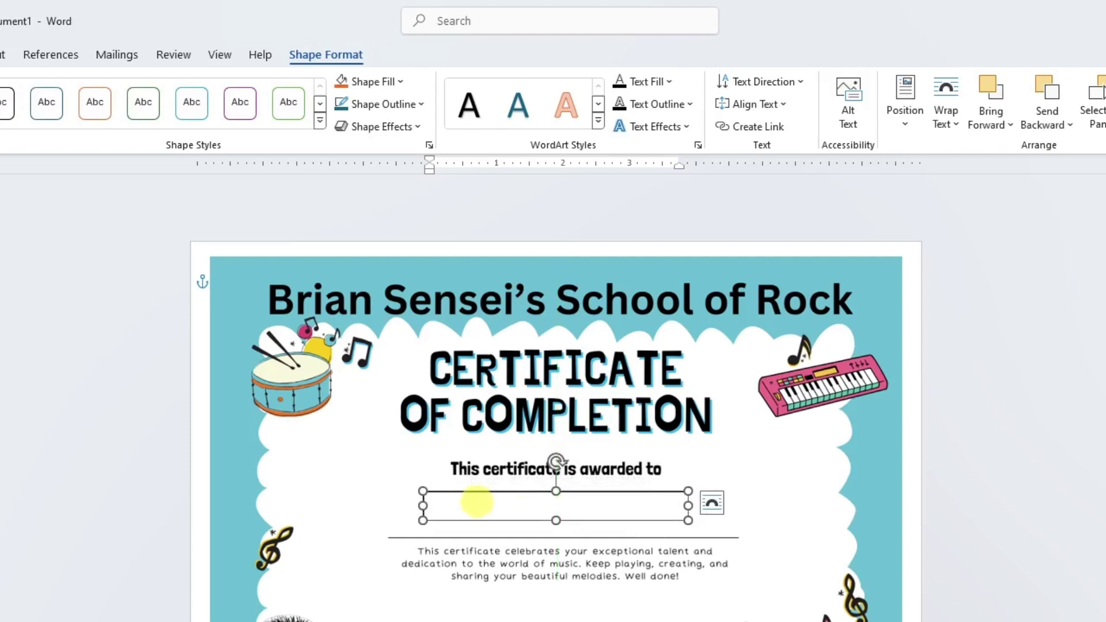
click(463, 503)
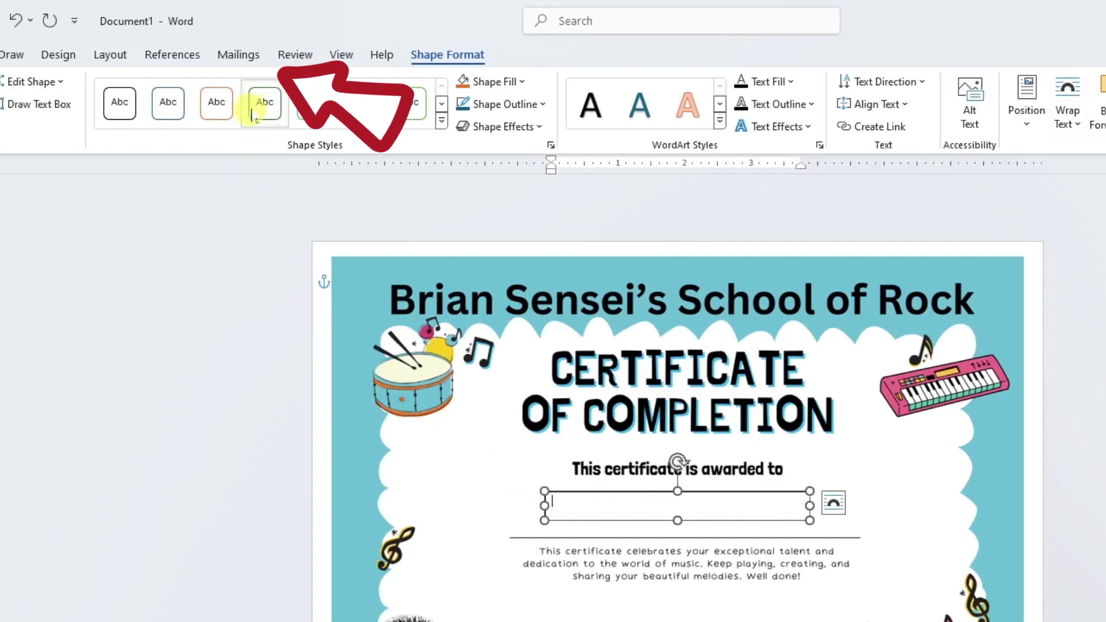
- Insert the Student_Name merge field into the text box and select it
click(247, 62)
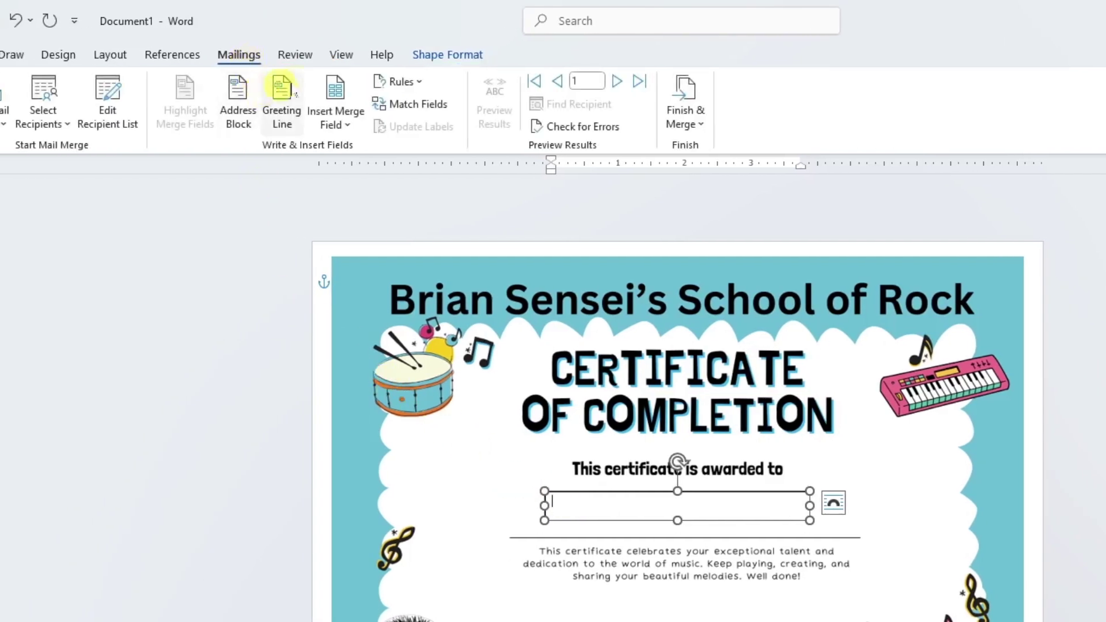
click(339, 125)
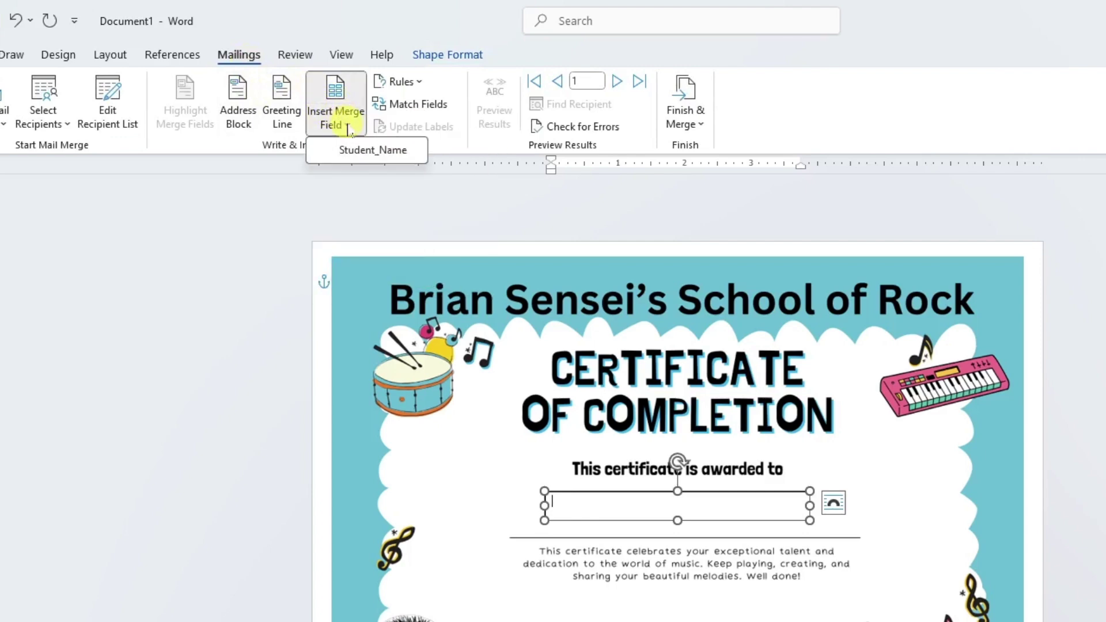
click(395, 150)
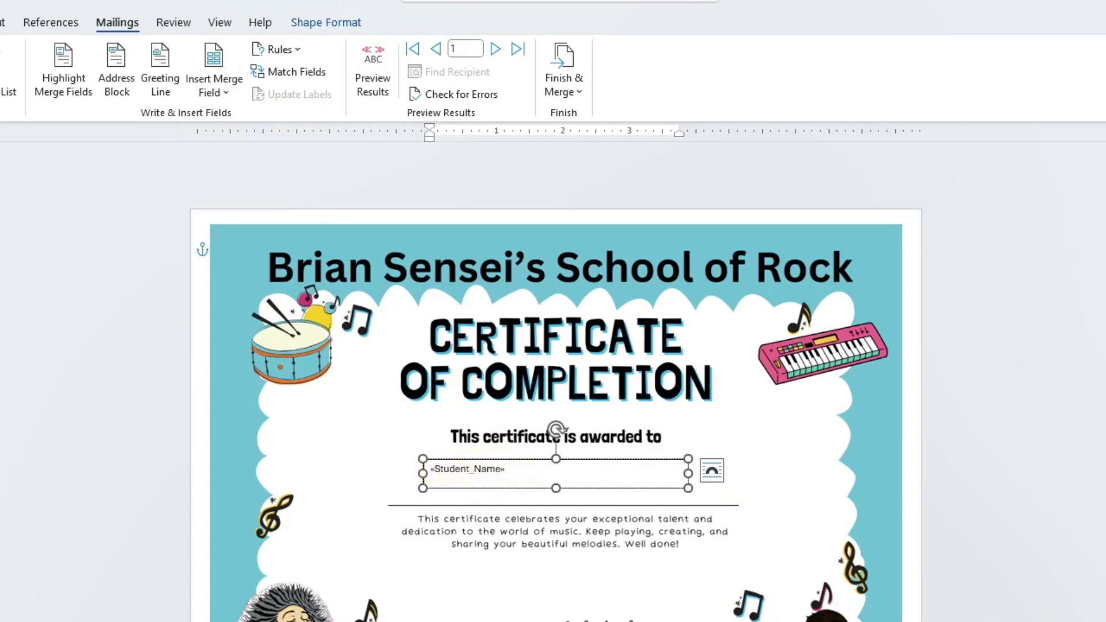
ctrl+scroll(556, 386, up, 3)
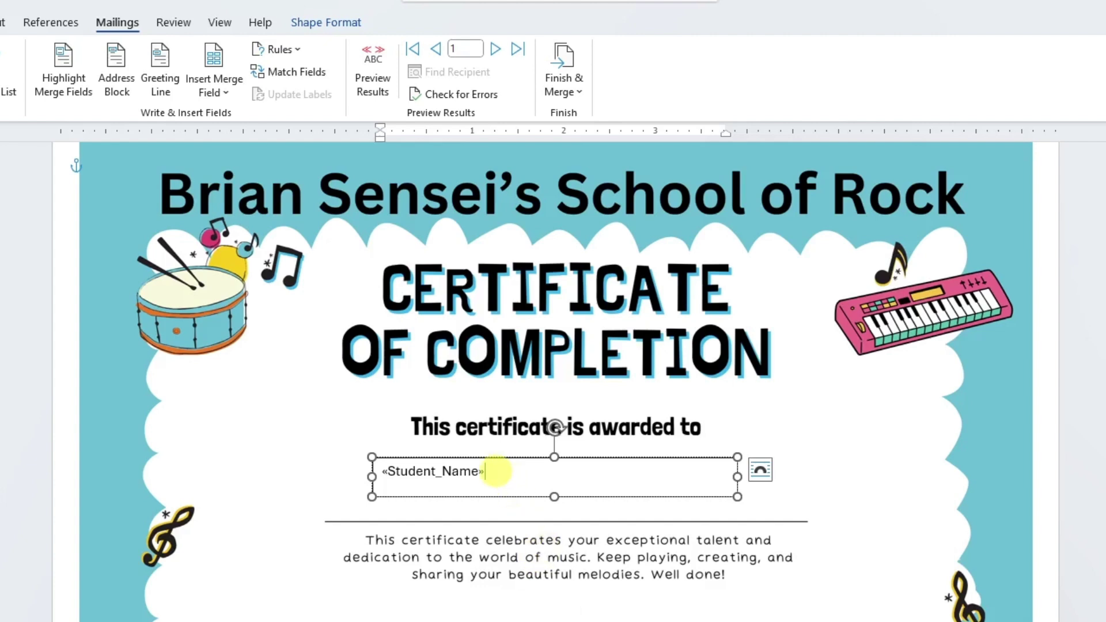
drag(490, 471, 375, 468)
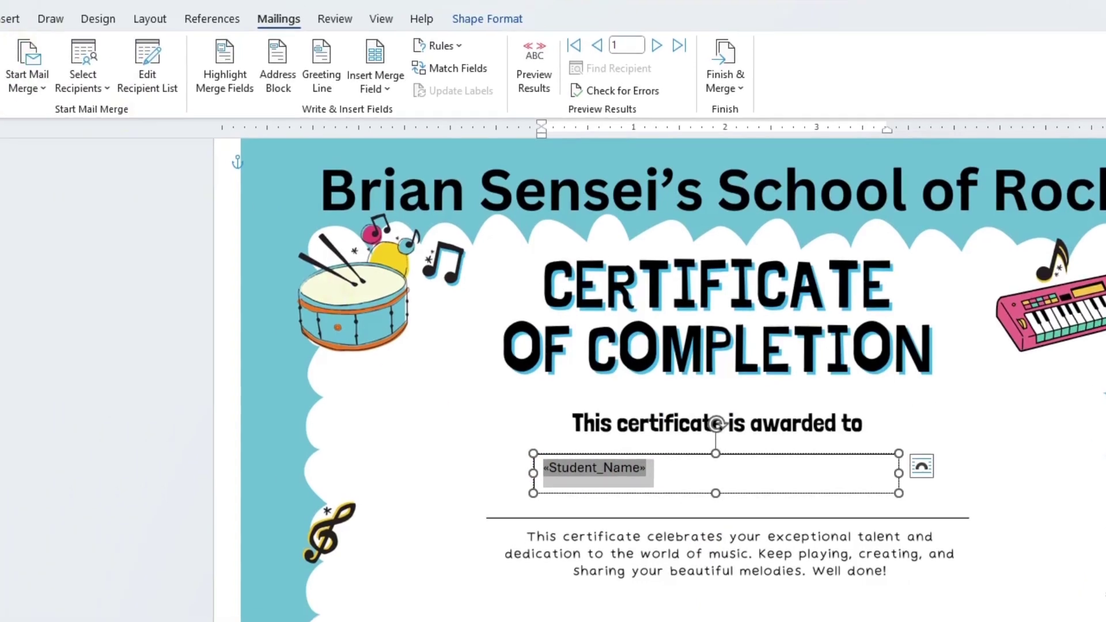
- Format the «Student_Name» field as 28 pt Adobe Gothic Std B
click(0, 22)
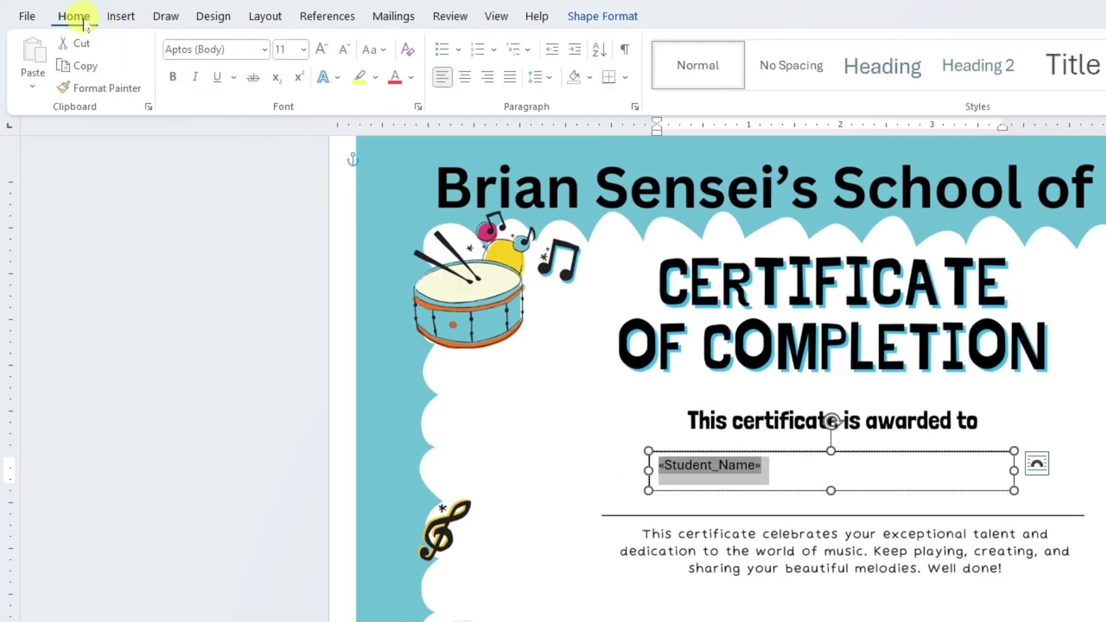
click(306, 53)
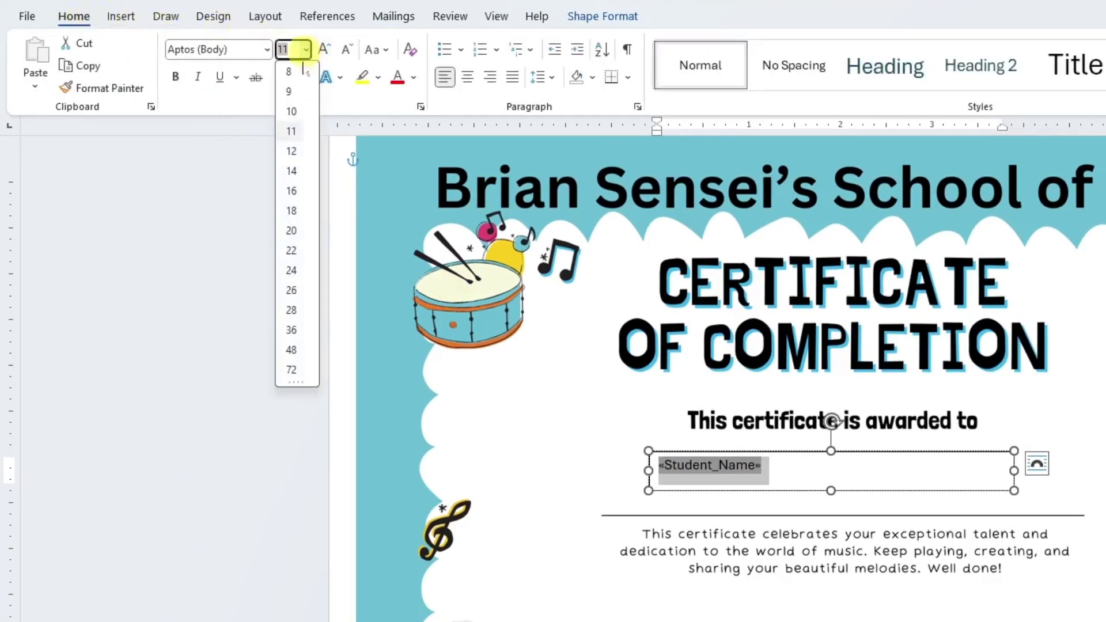
click(291, 310)
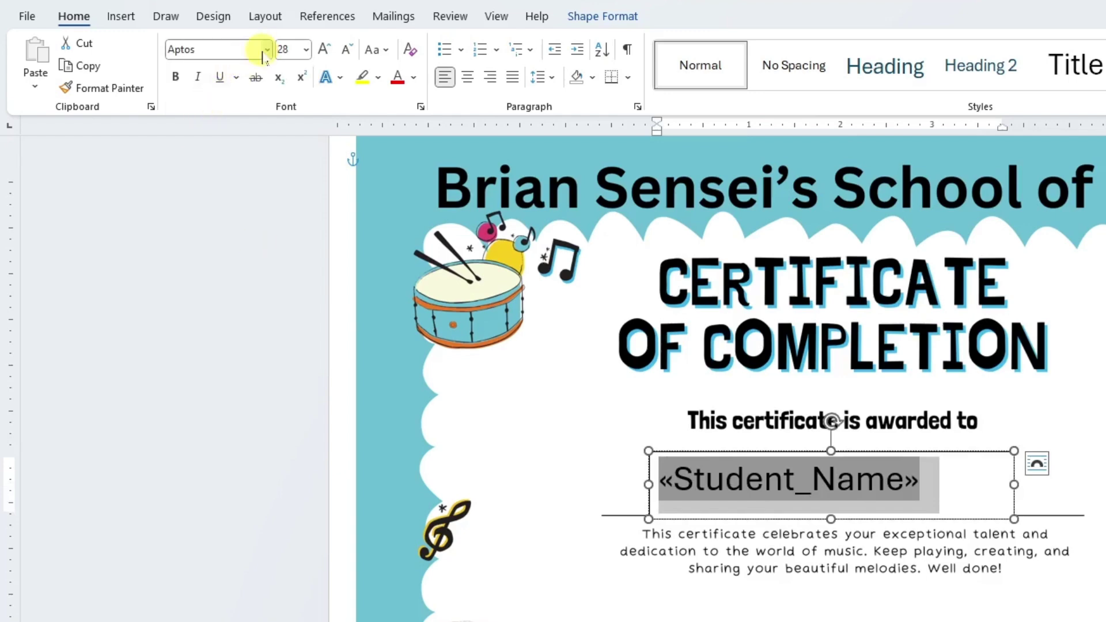
click(263, 56)
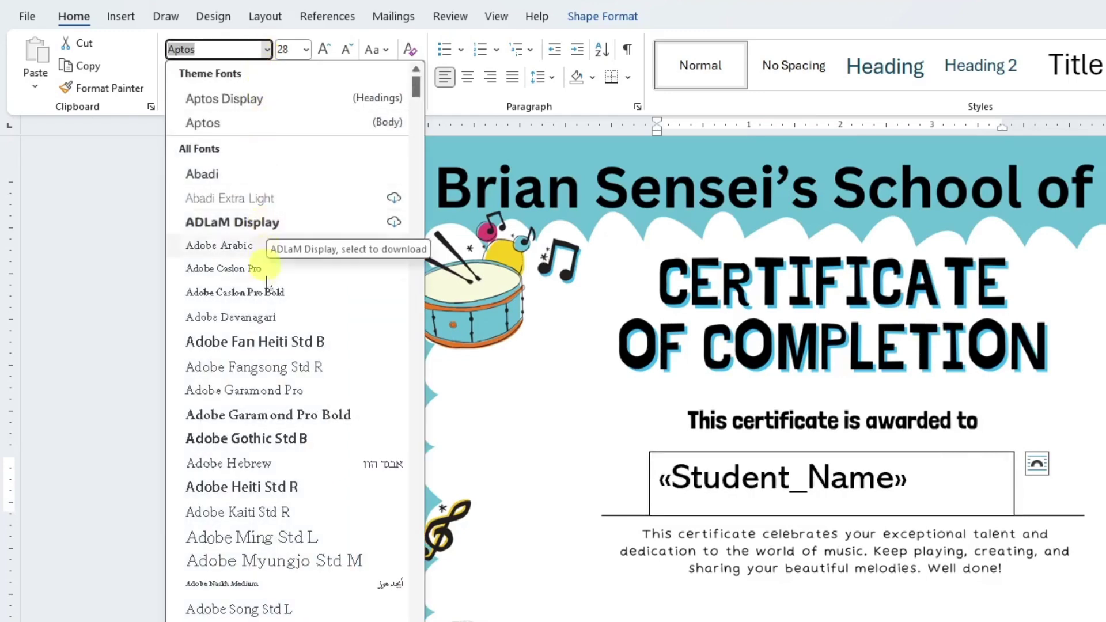
click(269, 440)
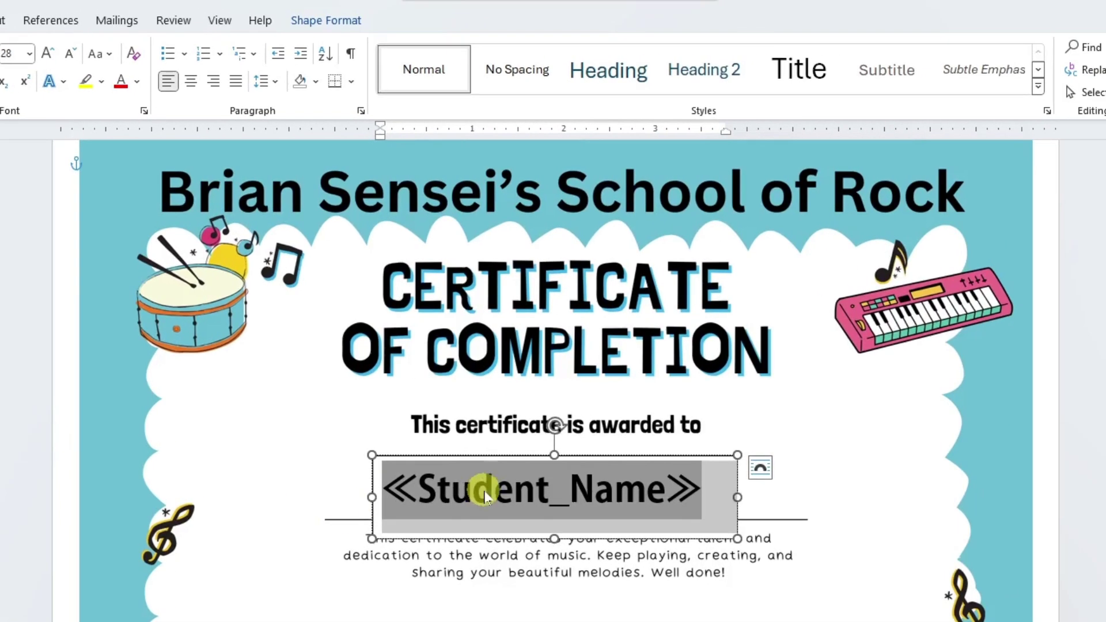
- Widen the name text box on both sides and centre «Student_Name» within it
drag(370, 496, 289, 496)
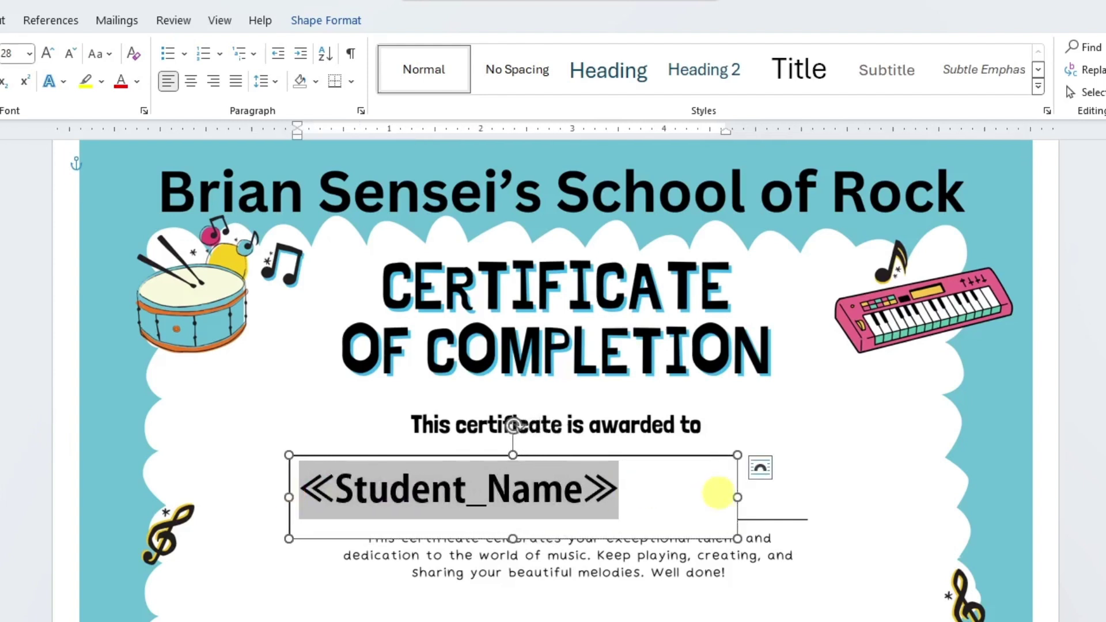
drag(738, 496, 889, 484)
drag(289, 496, 219, 495)
drag(889, 496, 912, 493)
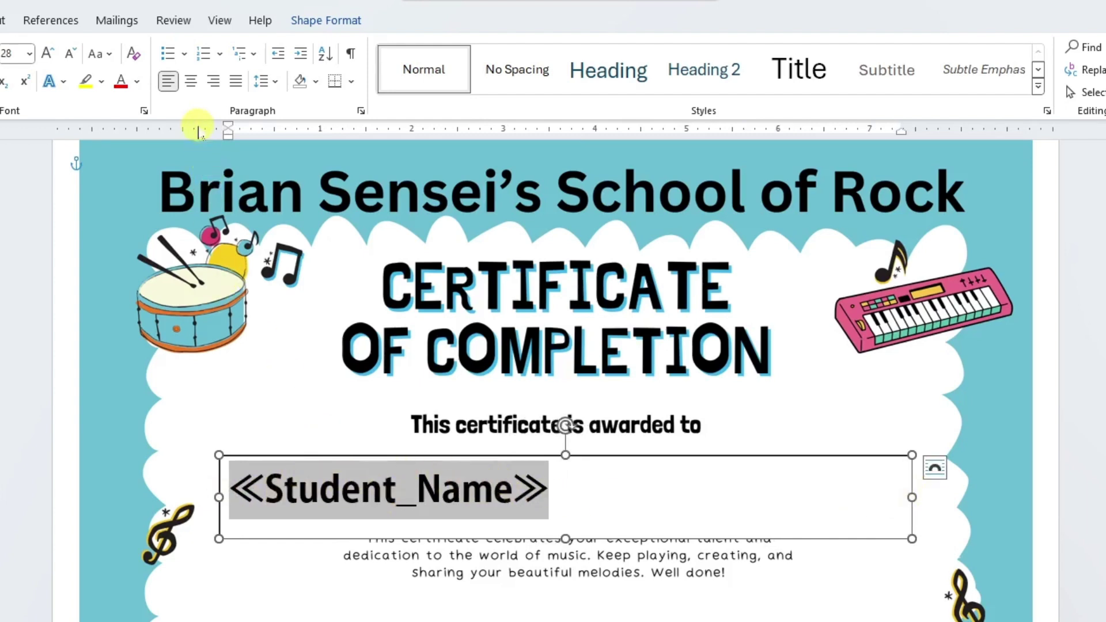
click(191, 82)
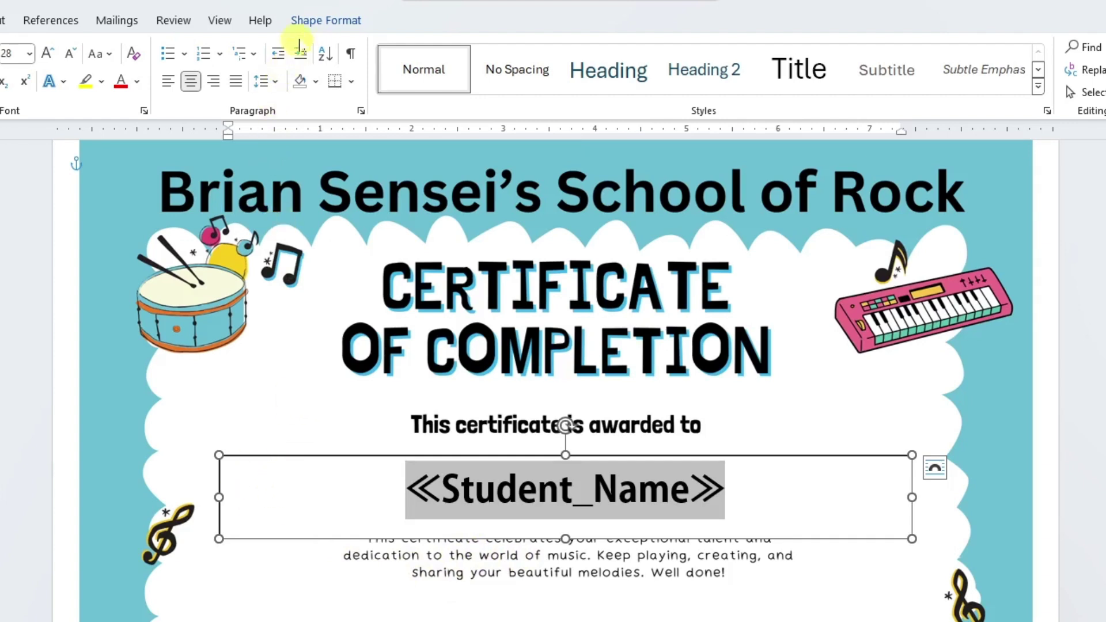
click(331, 23)
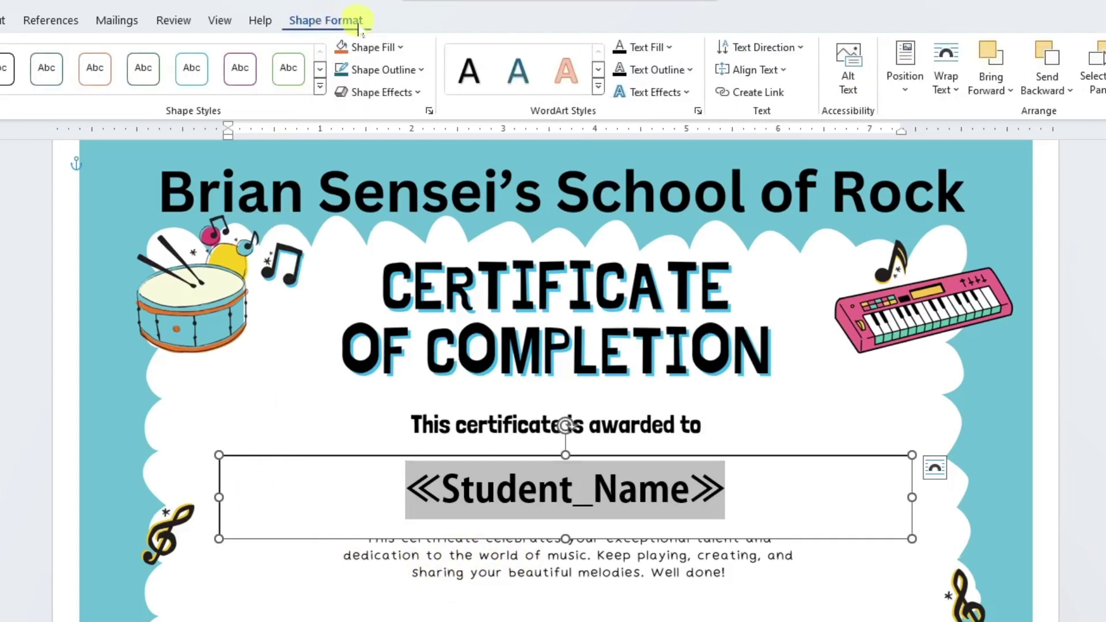
- Set the name text box to No Fill and No Outline, then deselect it
click(399, 49)
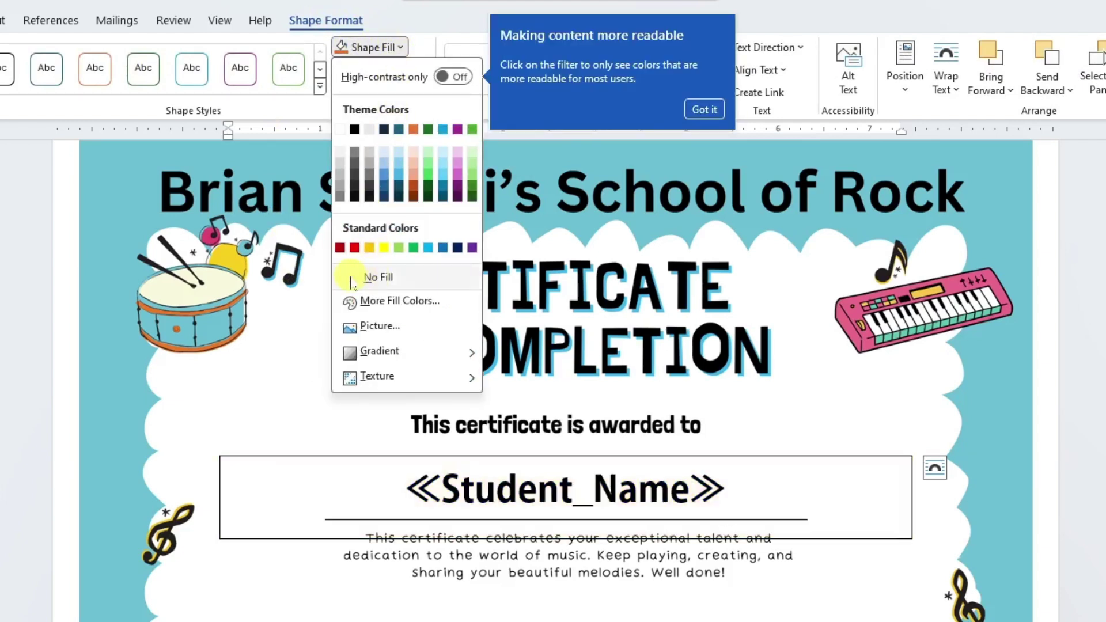
click(379, 279)
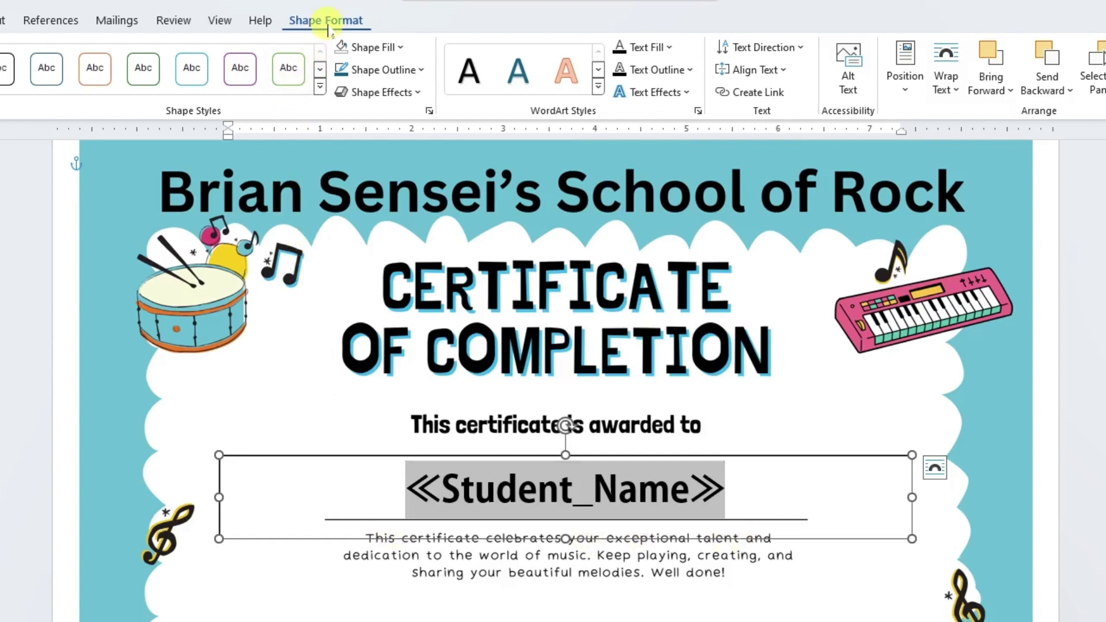
click(421, 69)
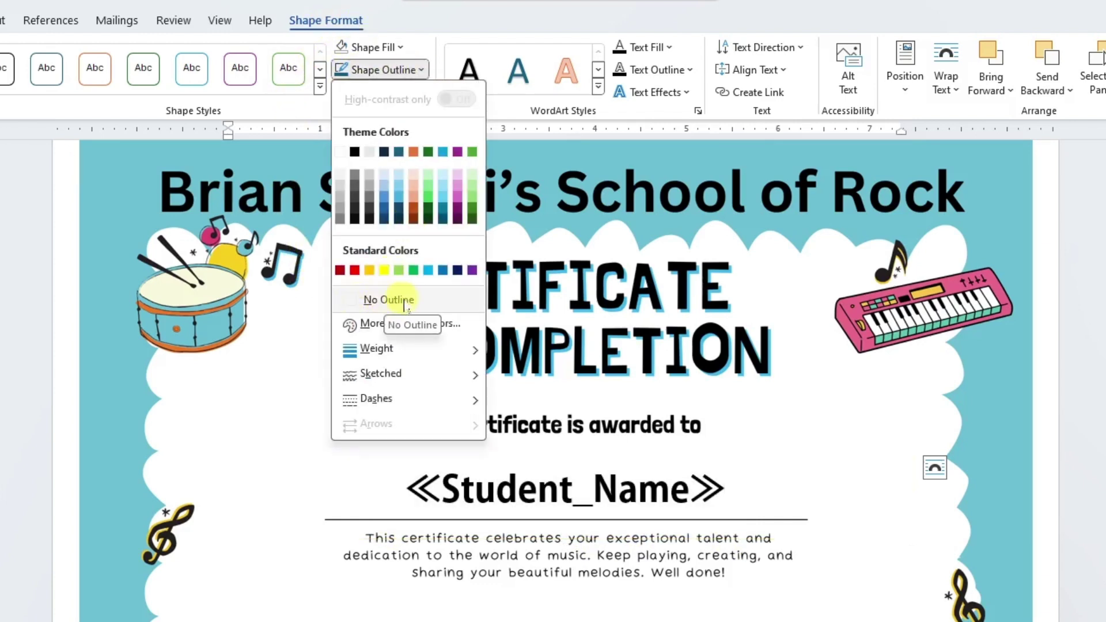
click(424, 305)
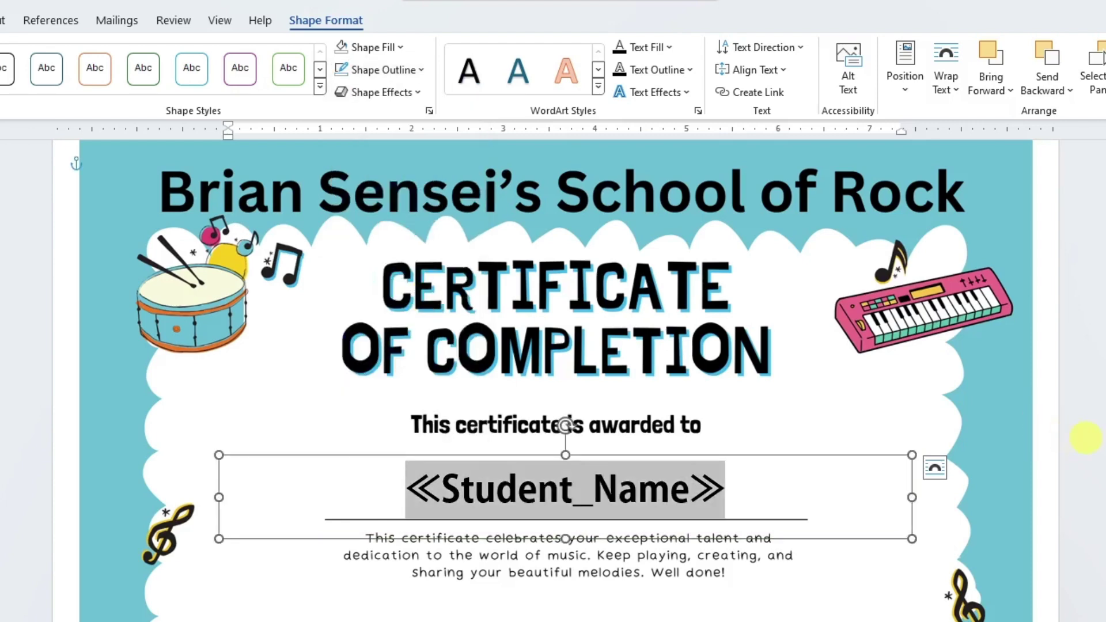
click(1085, 437)
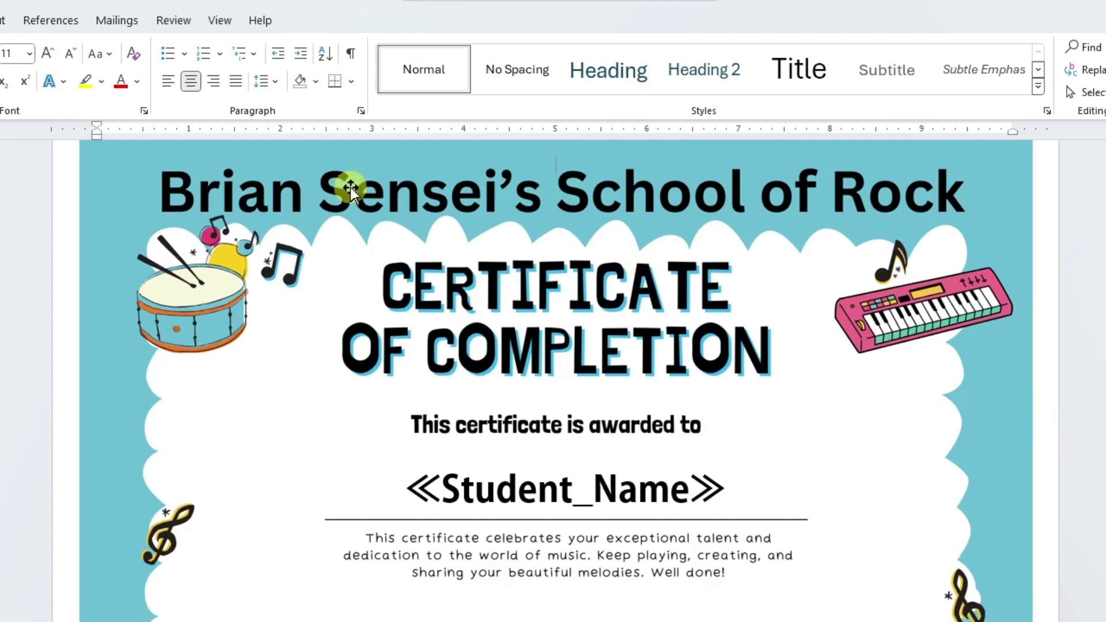
- Preview the merged certificates for records 1 through 6, then turn preview off and select «Student_Name»
click(118, 22)
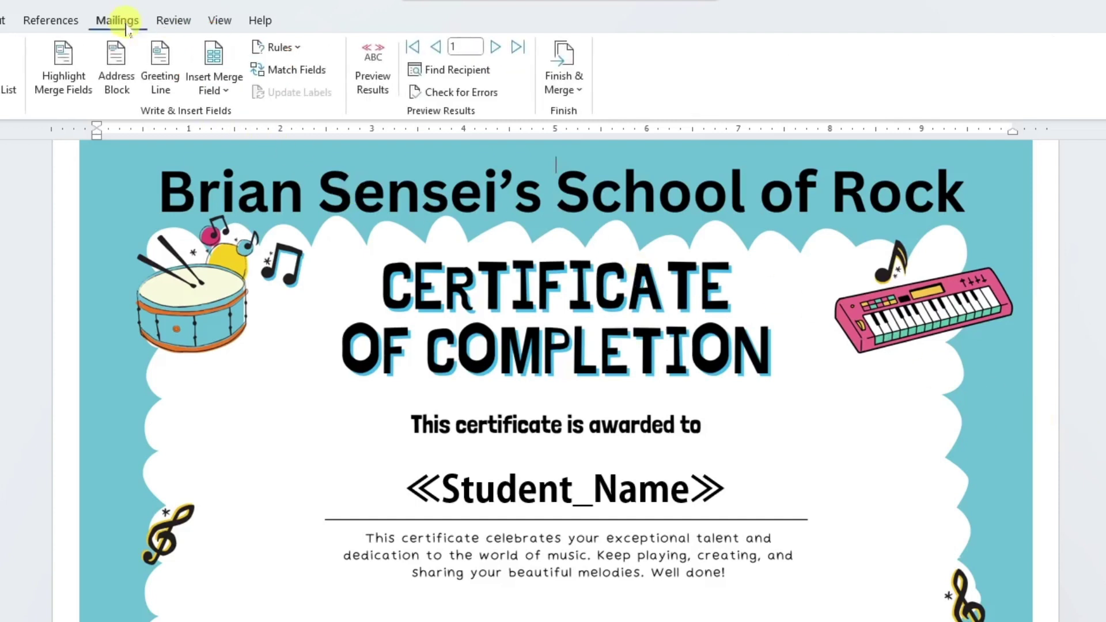
click(372, 79)
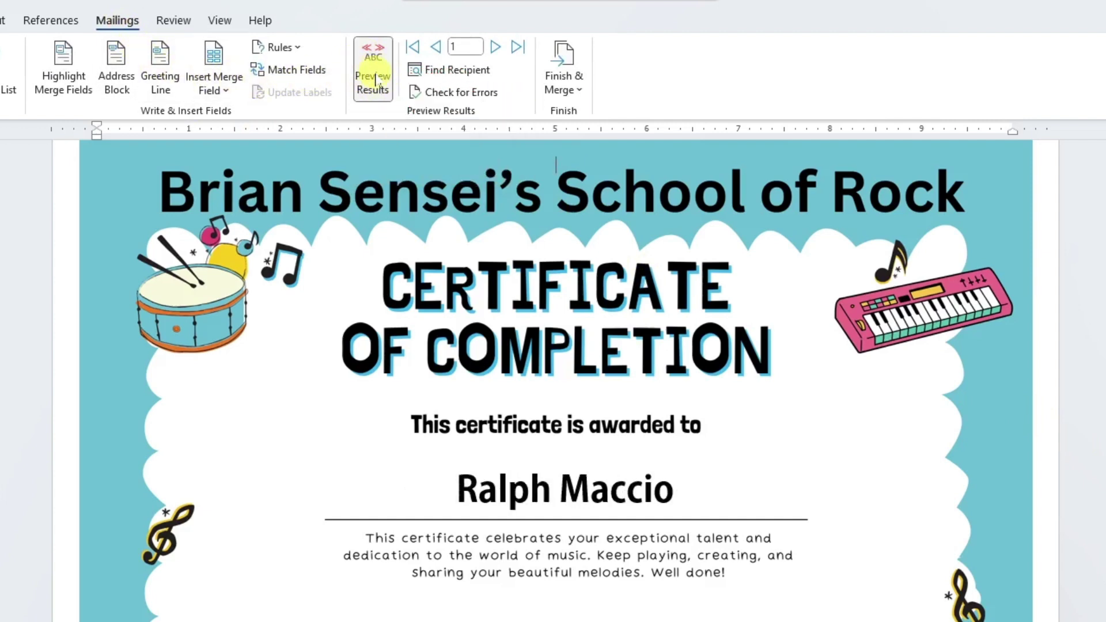
click(496, 49)
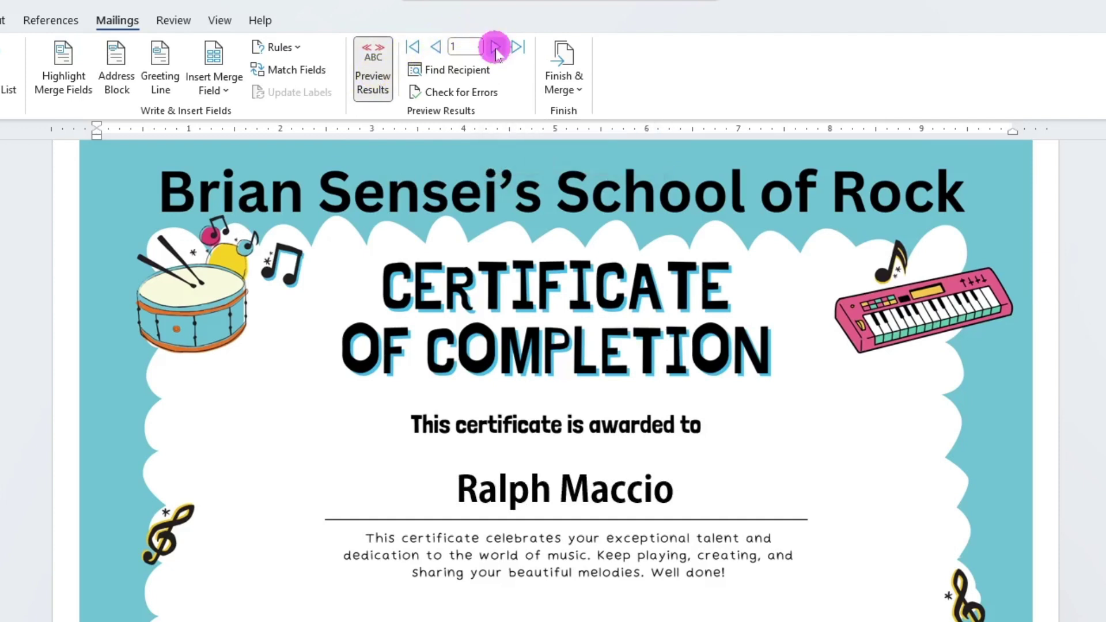
click(496, 49)
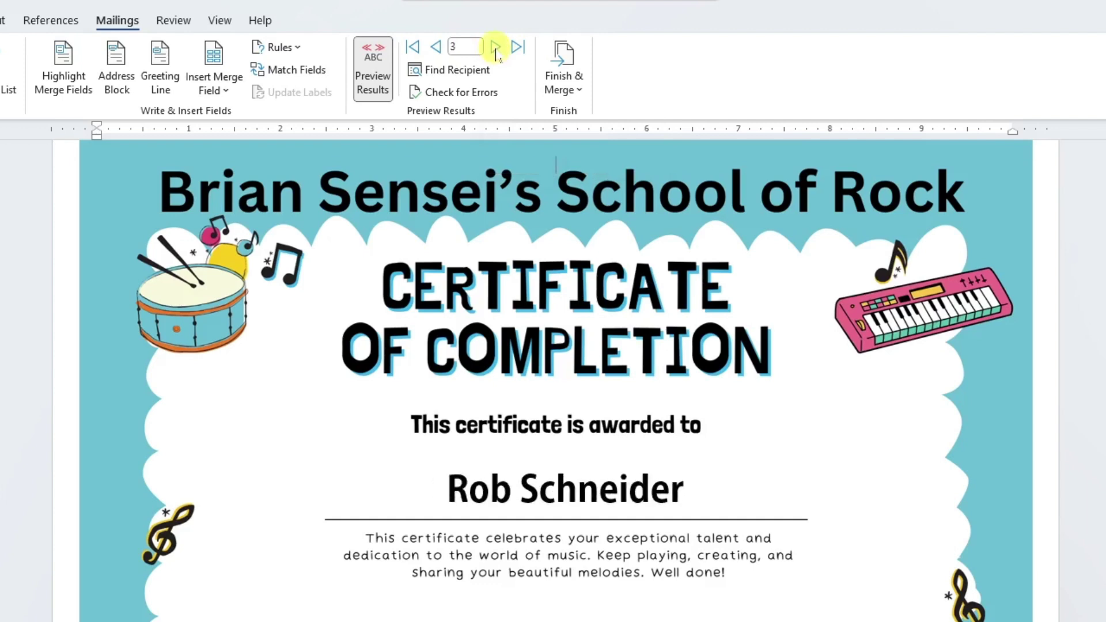
click(496, 49)
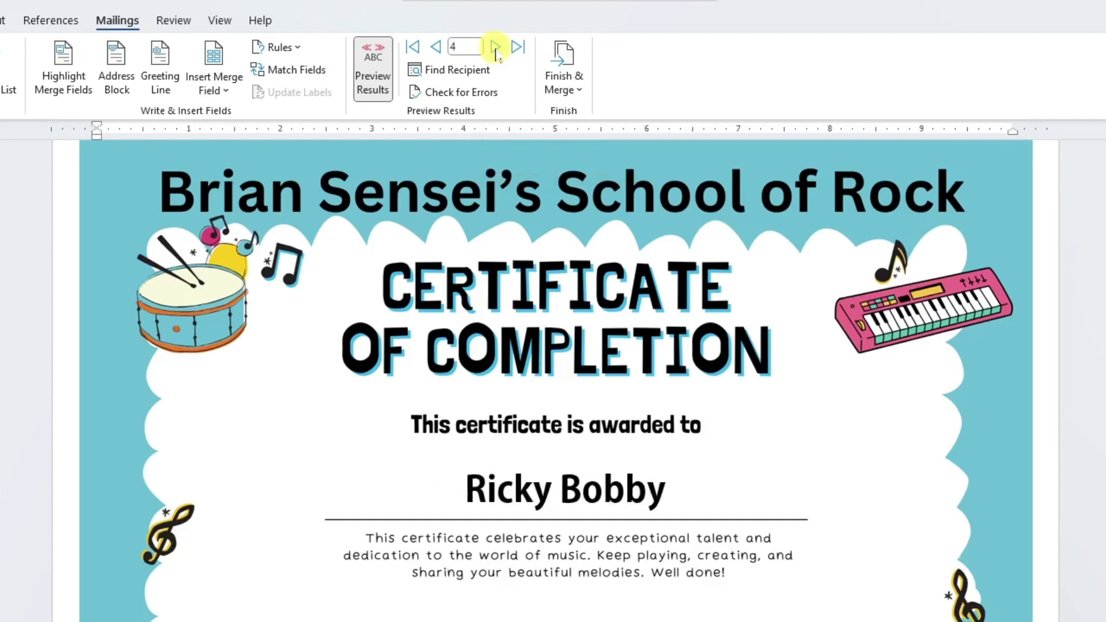
click(496, 49)
click(496, 49)
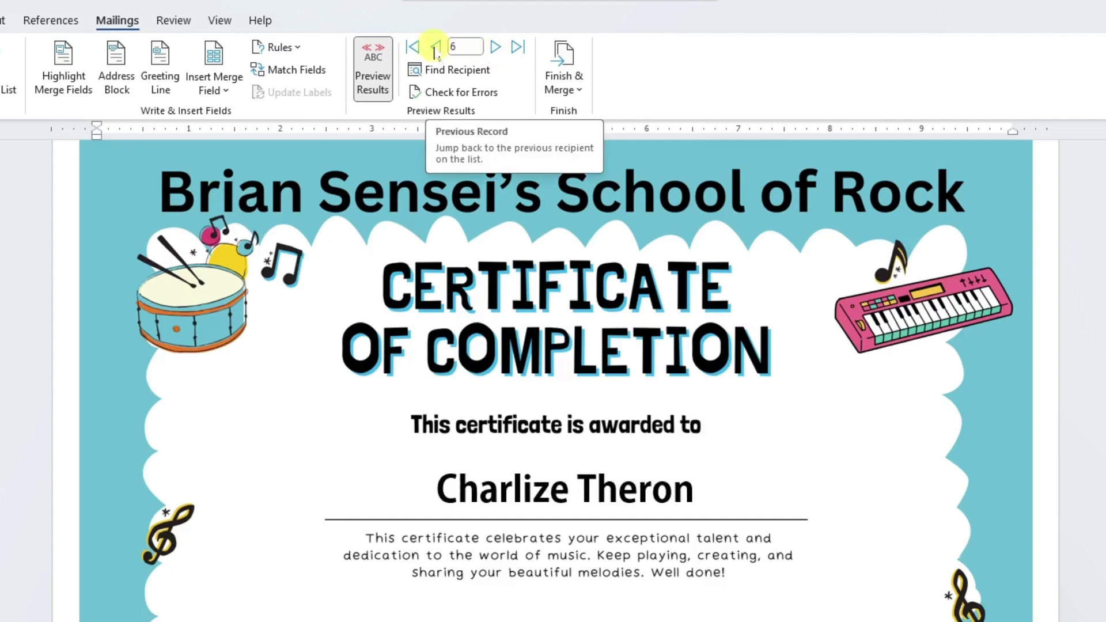
click(373, 80)
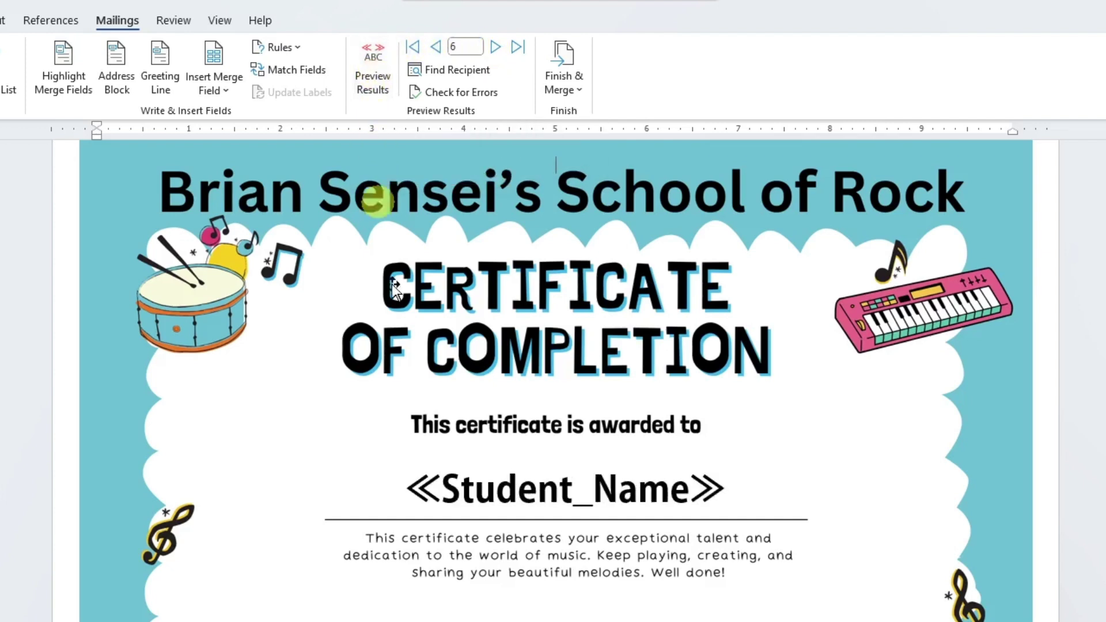
drag(409, 487, 730, 486)
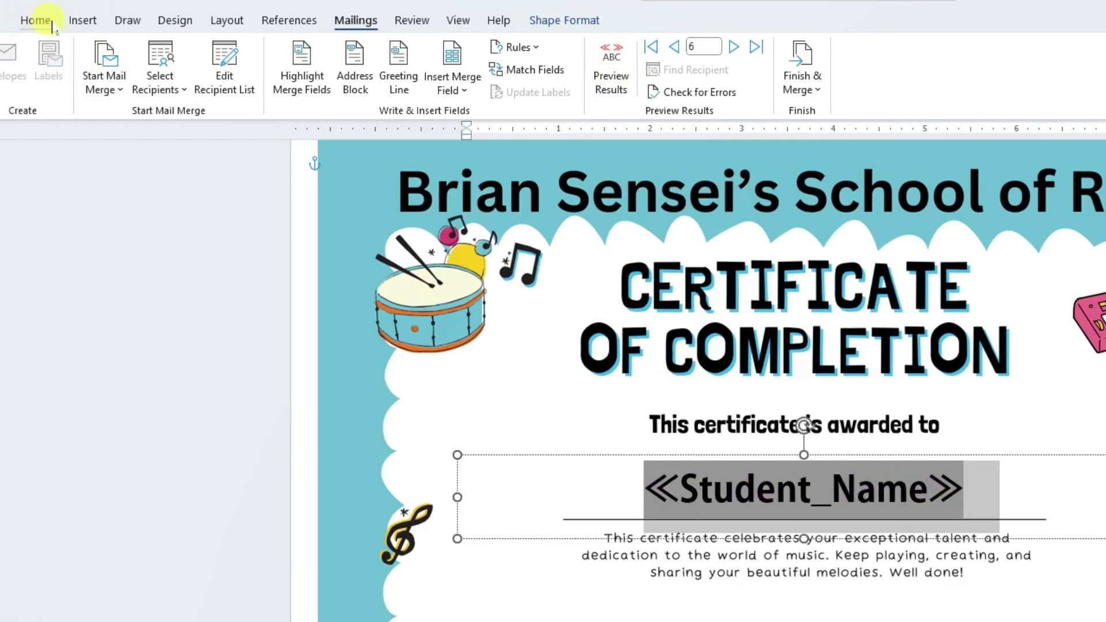
- Grow the «Student_Name» font to 36 pt and turn Preview Results back on
click(37, 23)
click(285, 56)
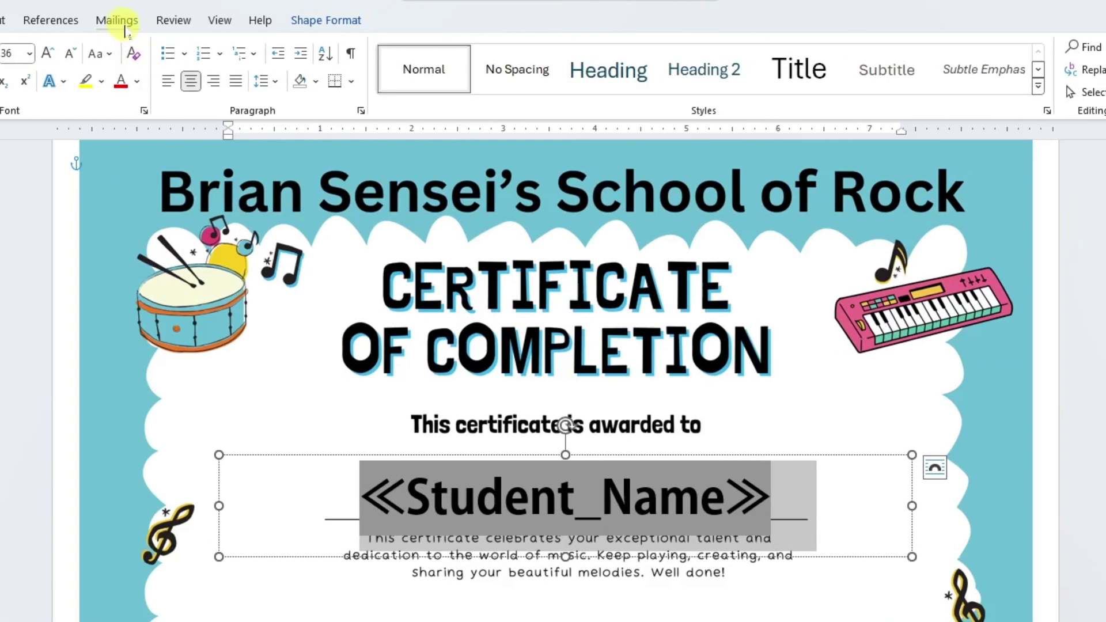
click(355, 20)
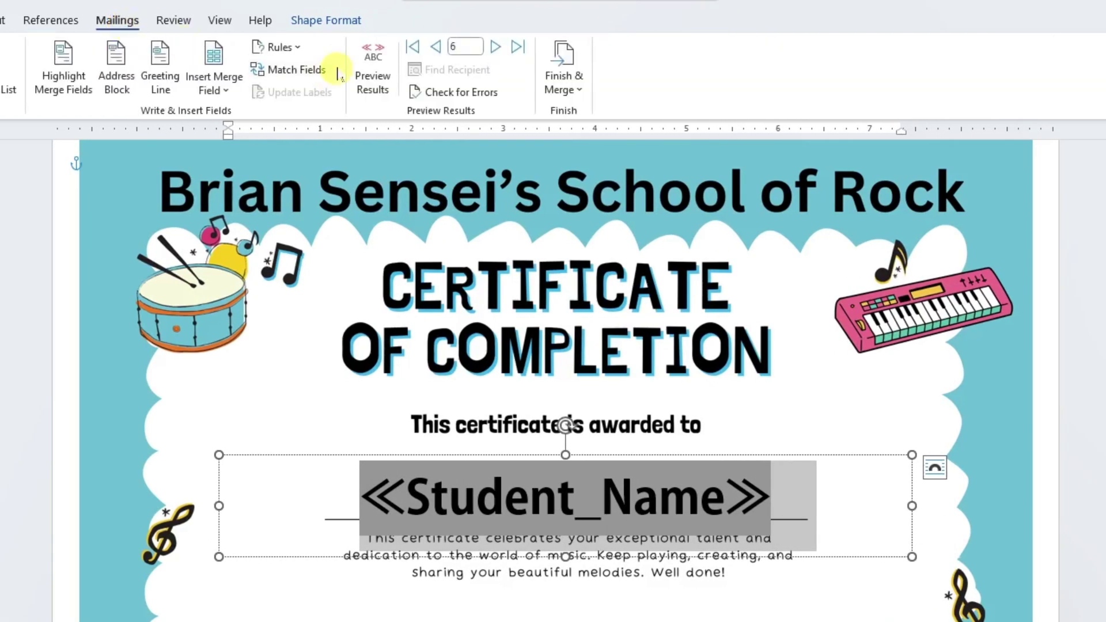
click(372, 68)
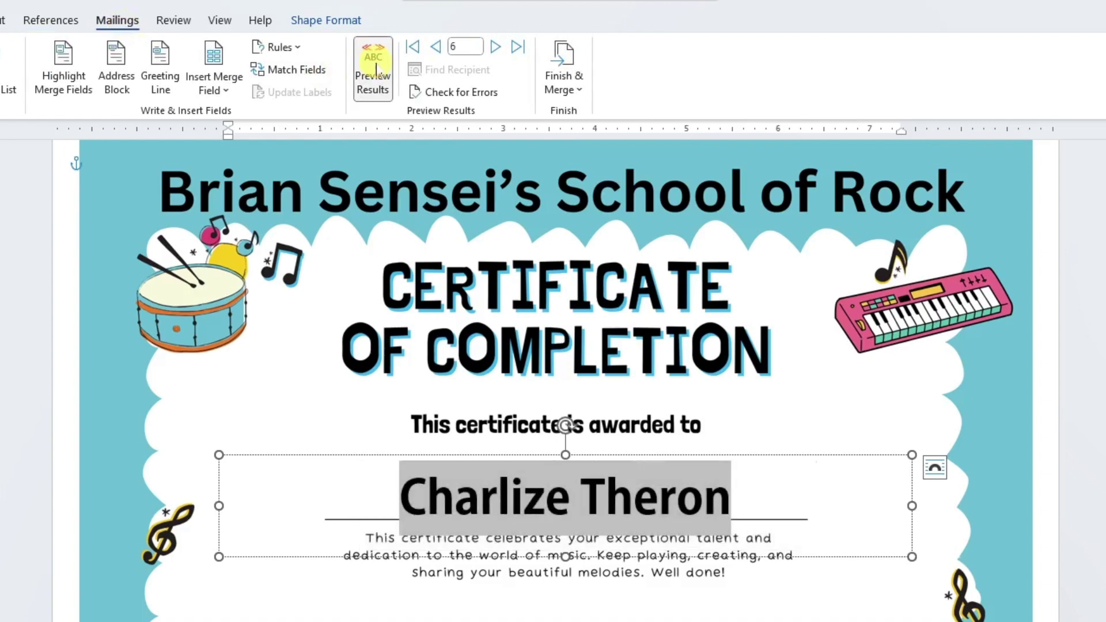
click(410, 322)
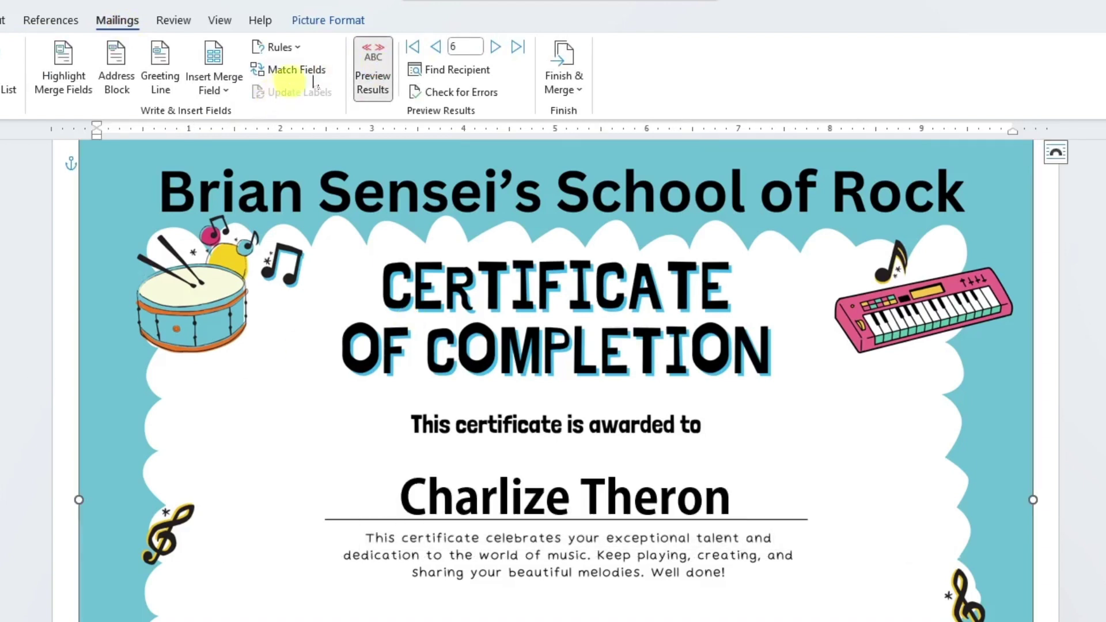
- Step the merge preview back from record 6 to the first recipient
click(436, 47)
click(436, 47)
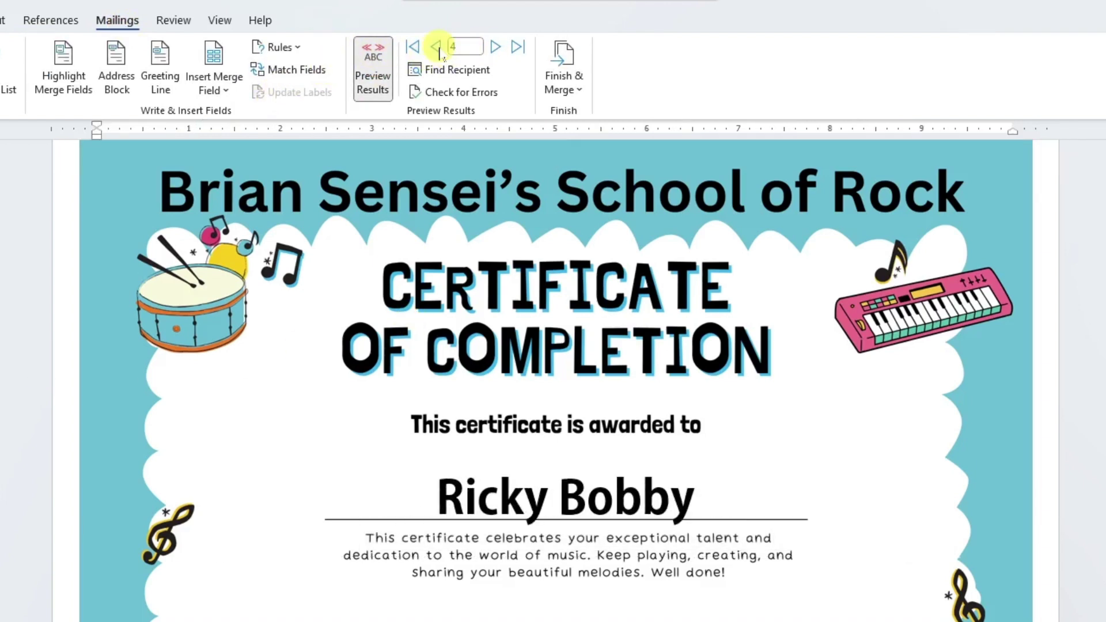
click(436, 47)
click(436, 47)
click(436, 48)
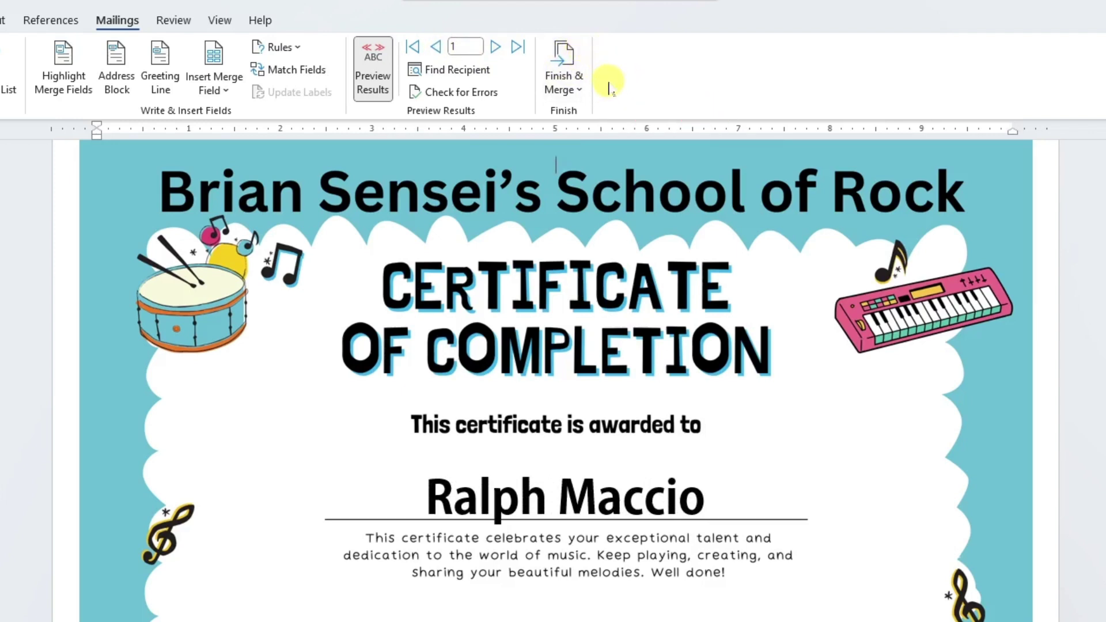
- Print all merge records to Microsoft Print to PDF
click(563, 83)
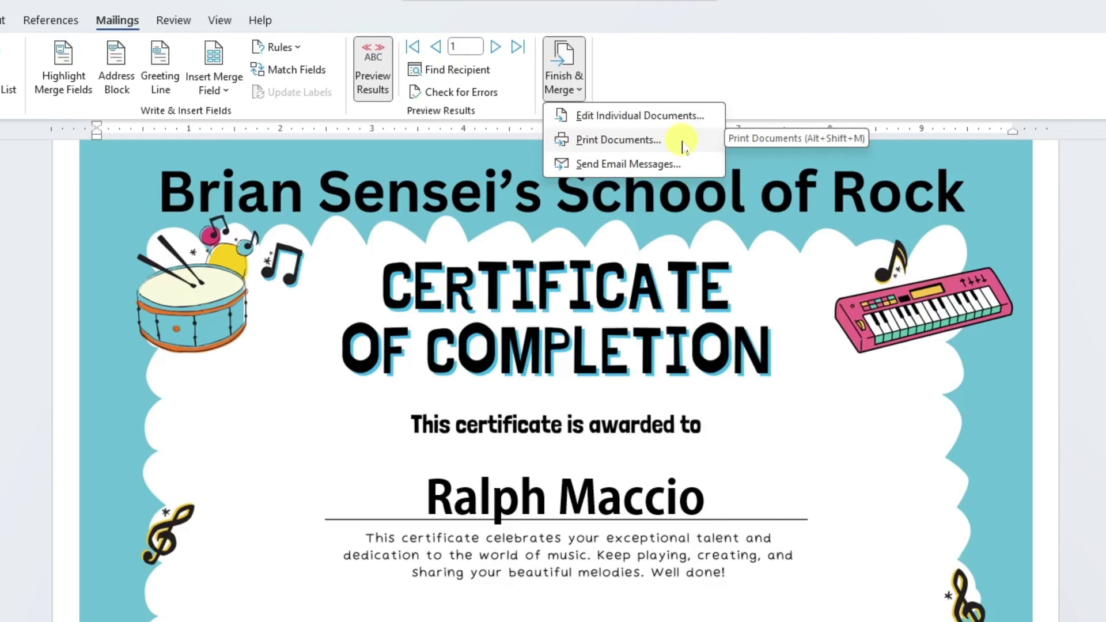
click(646, 144)
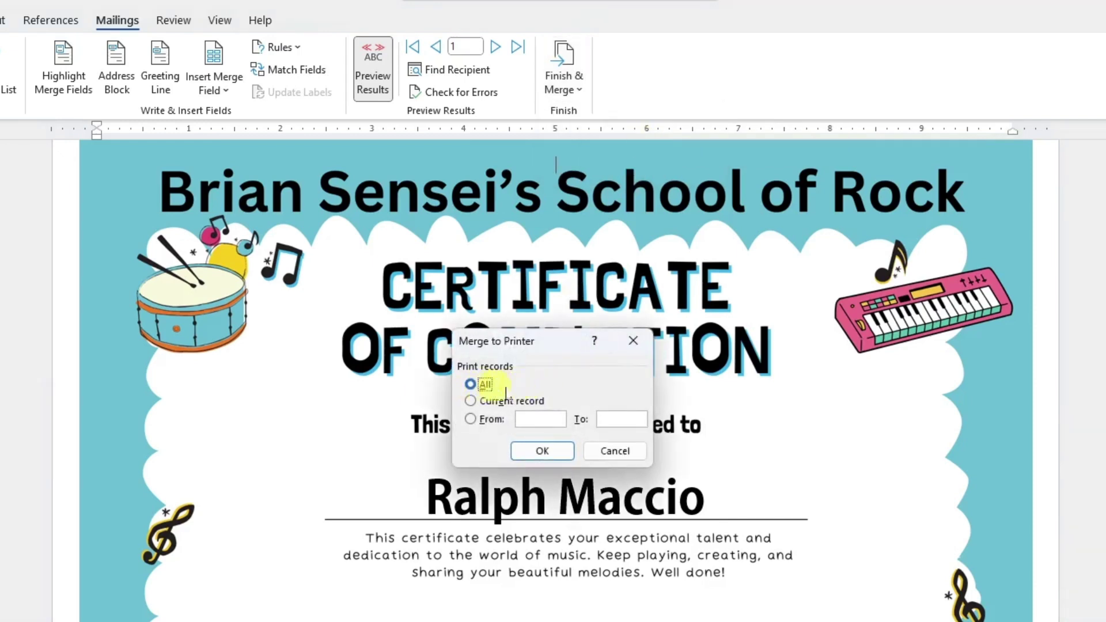
click(561, 455)
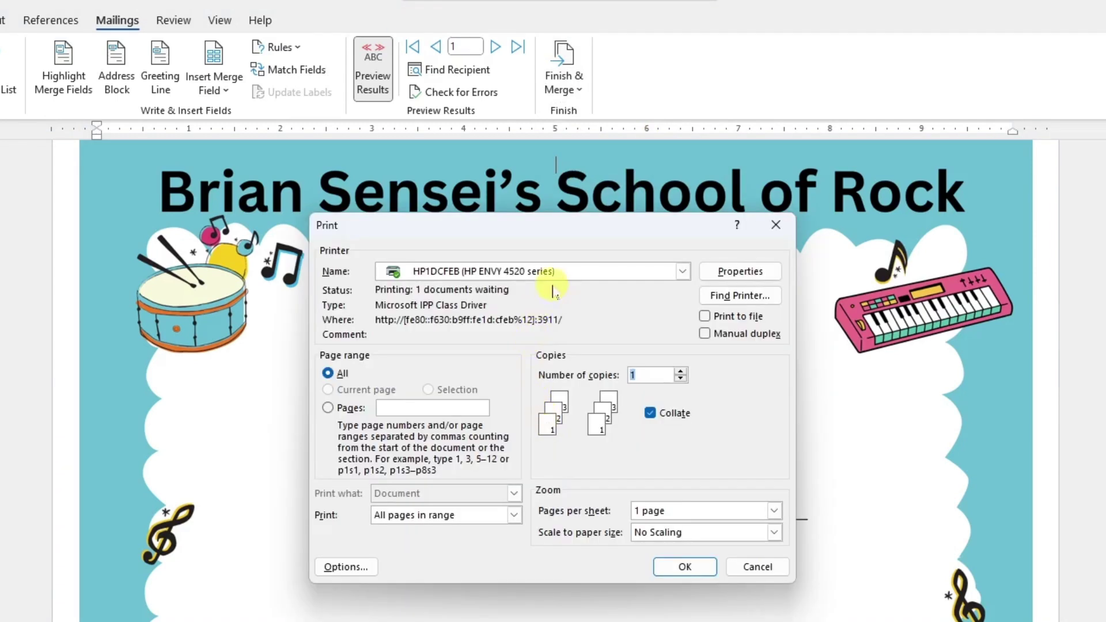
click(683, 272)
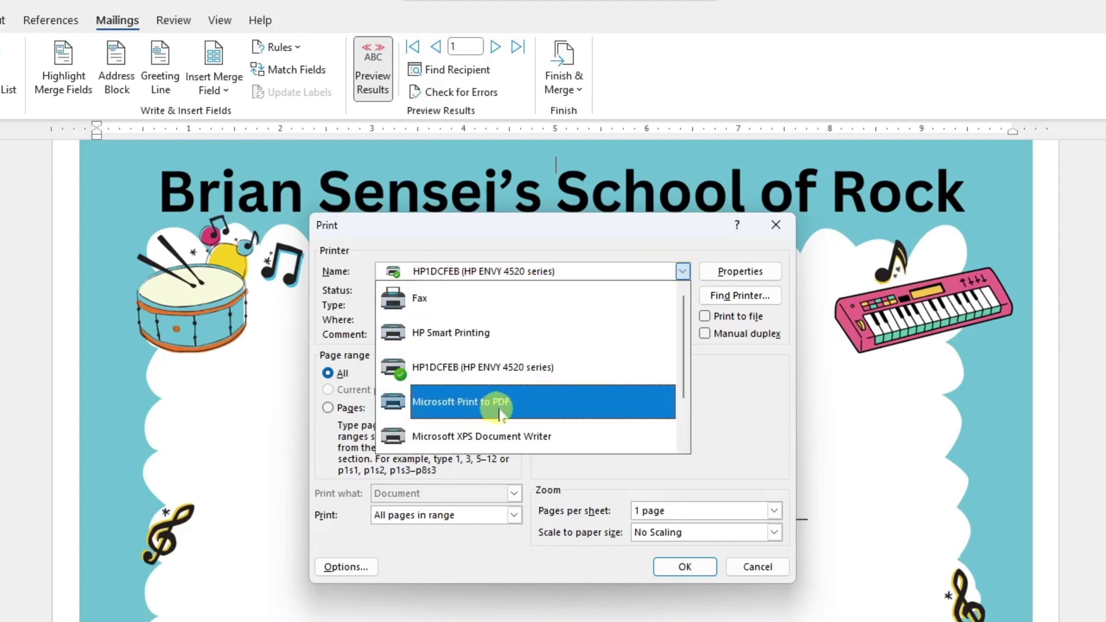
click(532, 403)
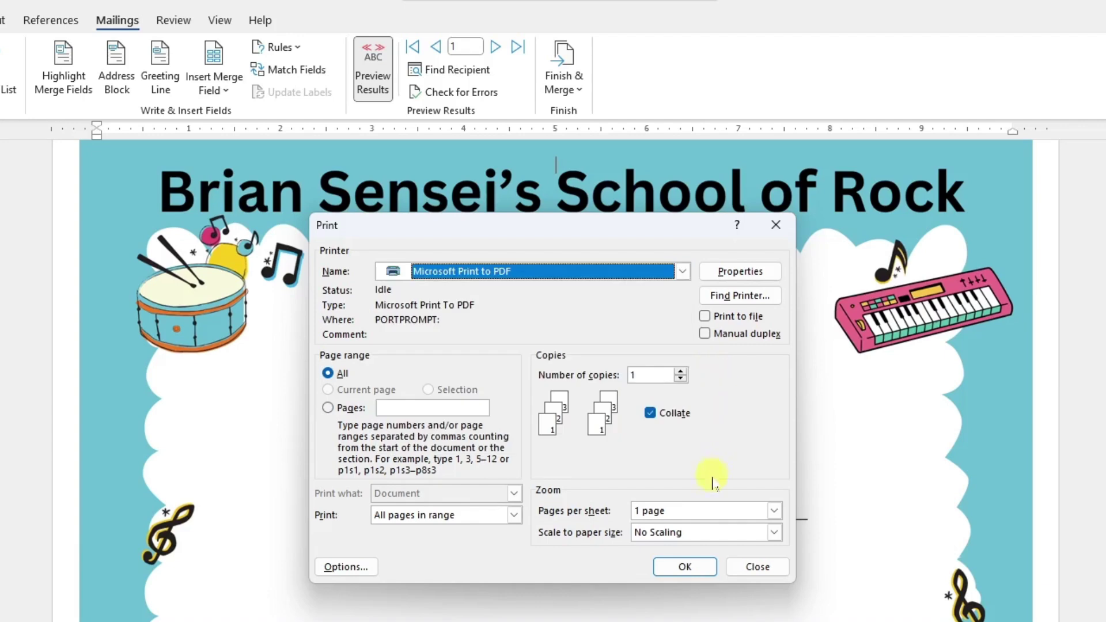
click(700, 566)
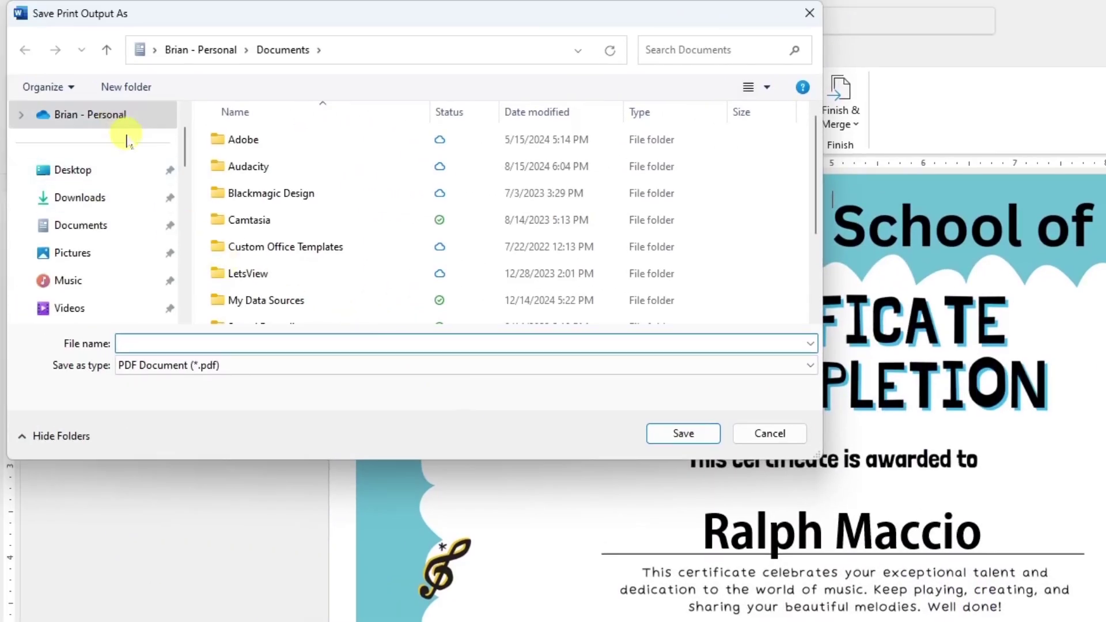
- Save the PDF as 'Student Certificates Fall 2024' in OneDrive's Rock School Certificates folder
click(119, 115)
scroll(321, 222, down, 2)
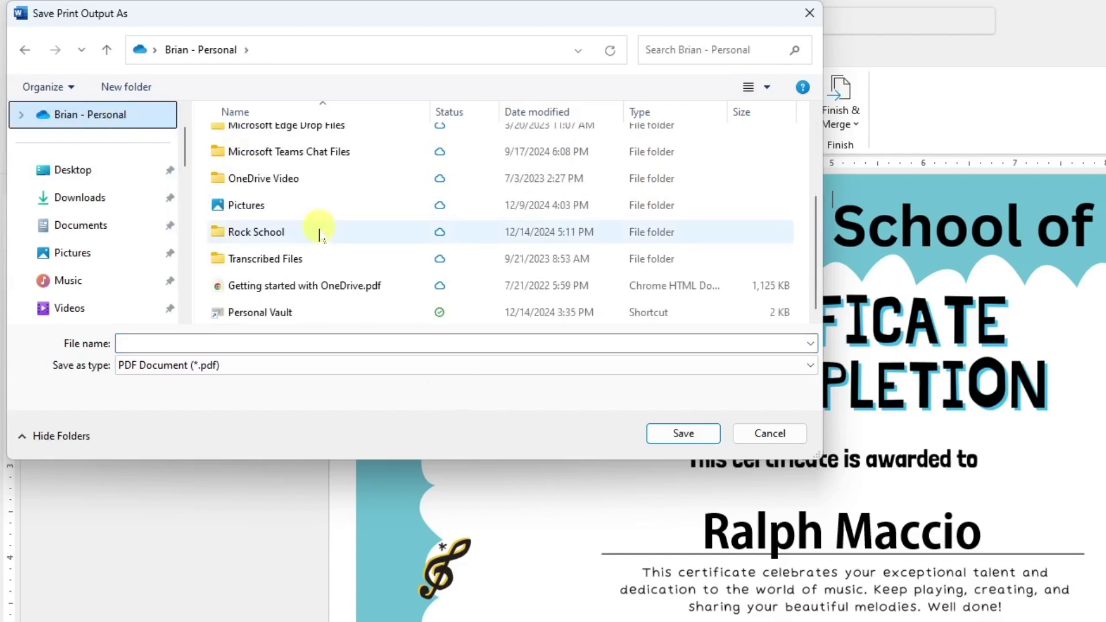
double_click(257, 232)
click(357, 342)
text(Student Certificates Fall 2024)
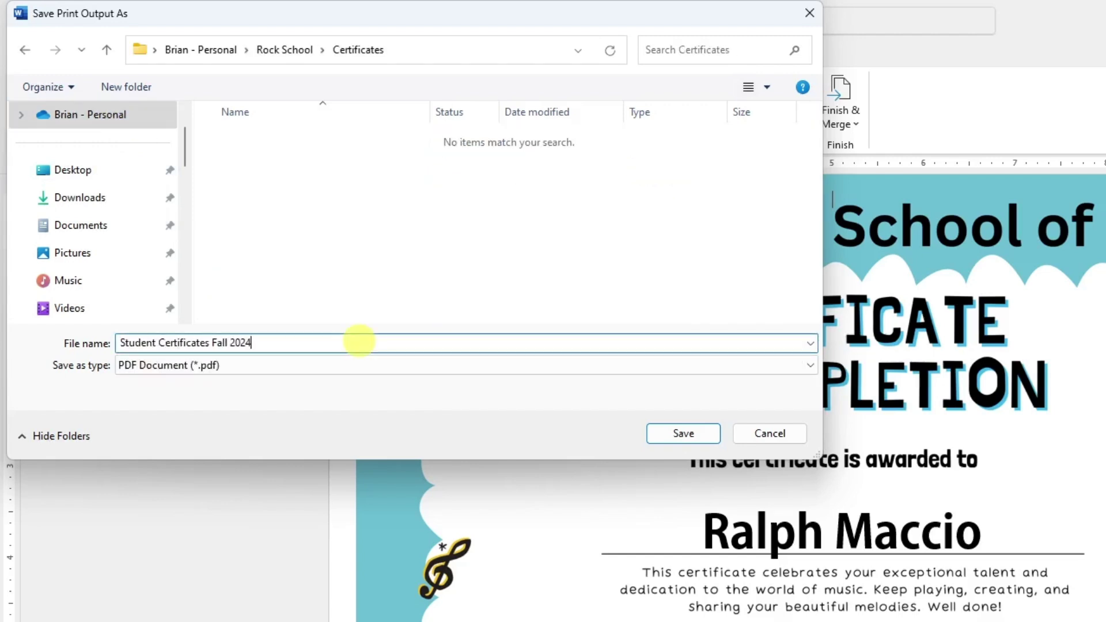
click(700, 437)
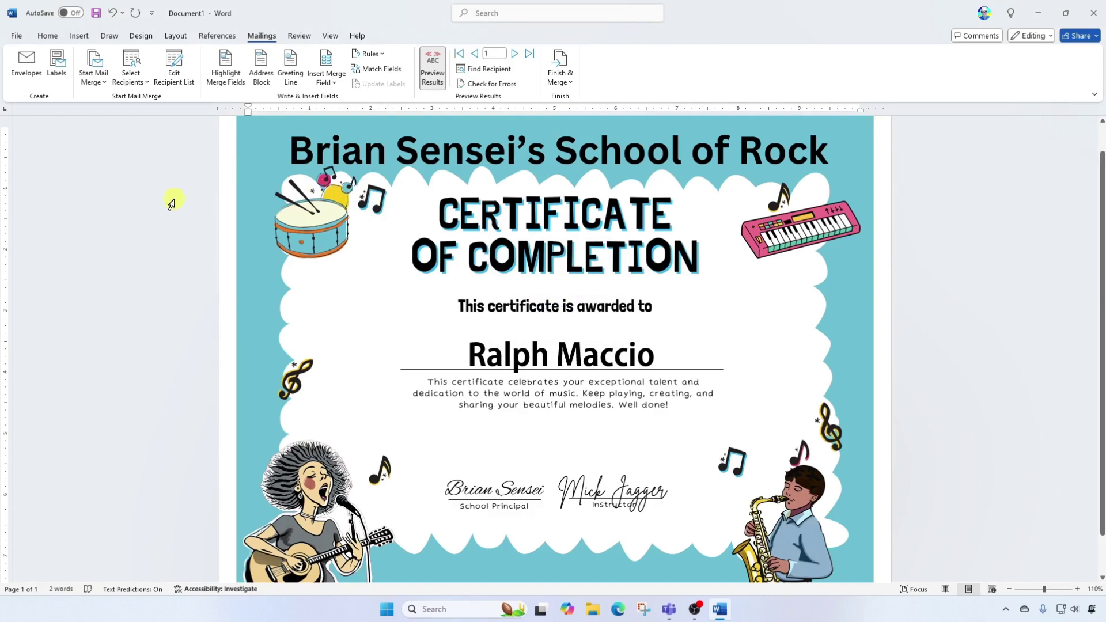
- Save the document as 'certificate Template' in the Rock School > Certificates folder
click(18, 36)
click(44, 236)
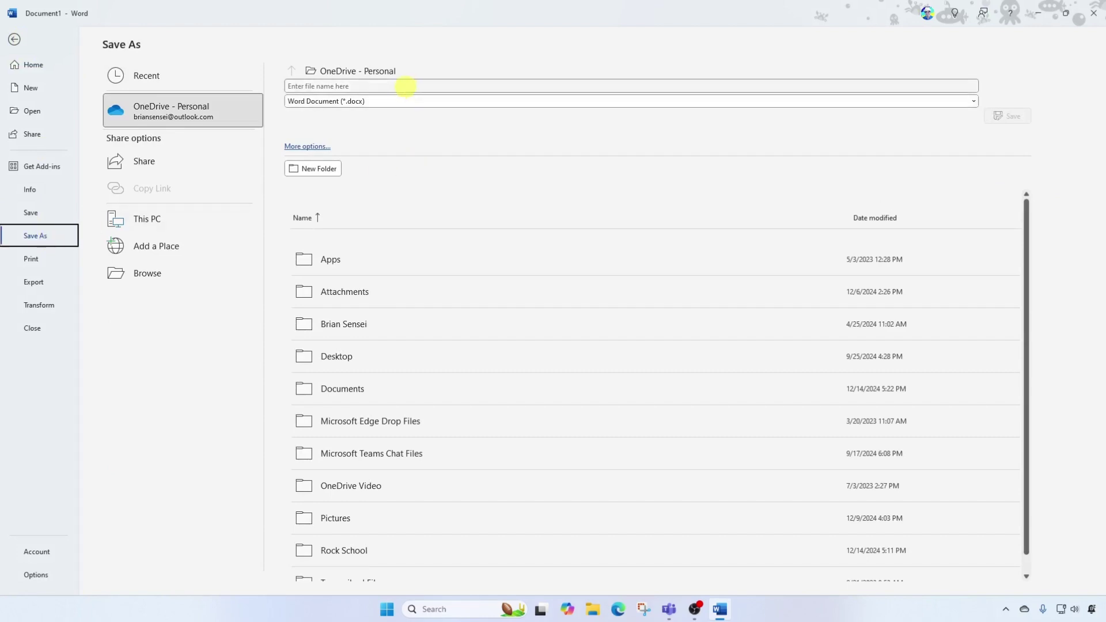
click(406, 86)
text(c)
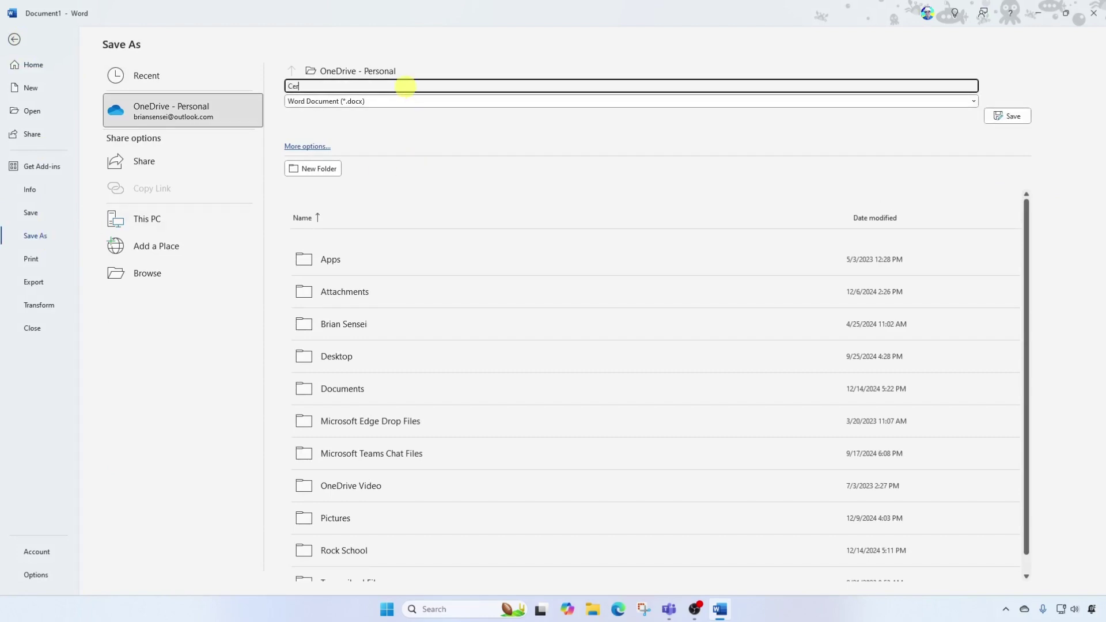
text(ertificate Template)
scroll(365, 530, down, 1)
click(365, 531)
click(340, 253)
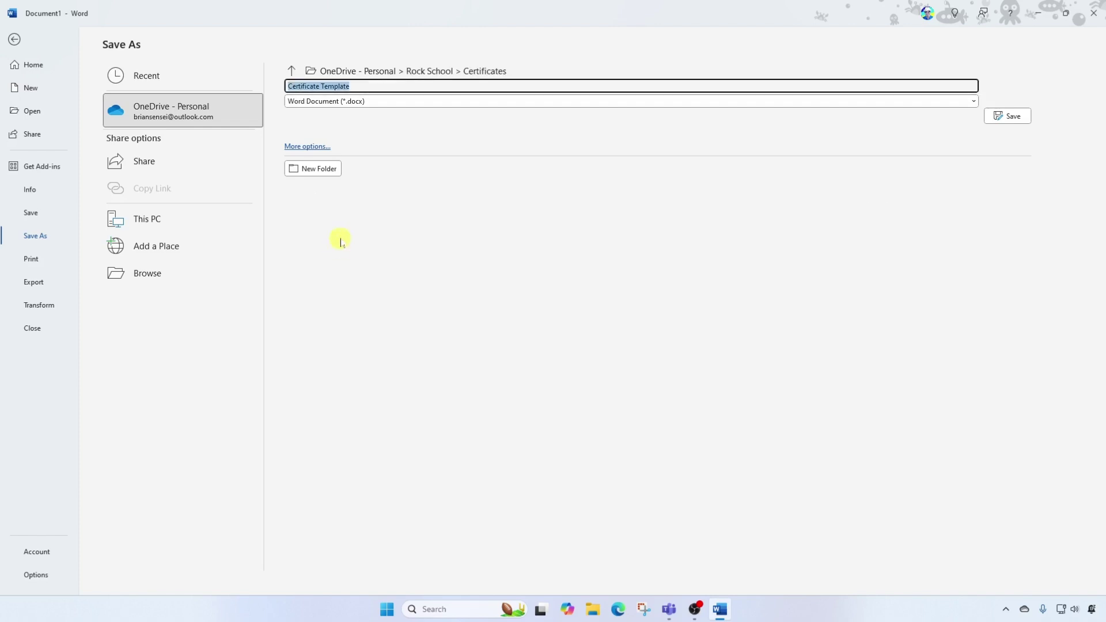
click(1012, 117)
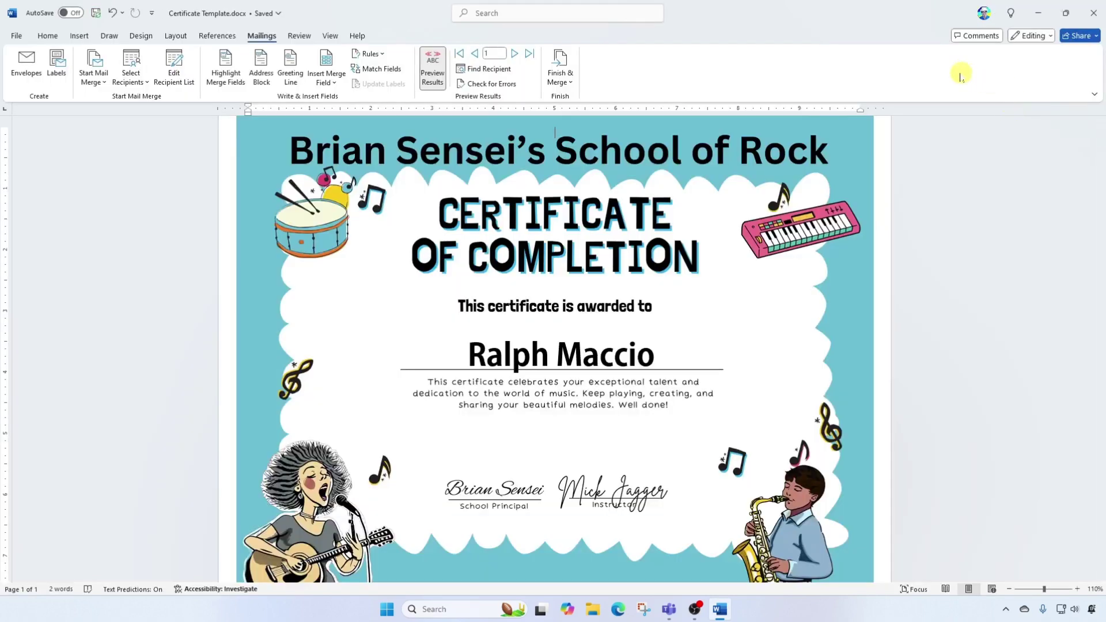
- Close Word and open Student Certificates Fall 2024 PDF from Certificates in File Explorer
click(1093, 13)
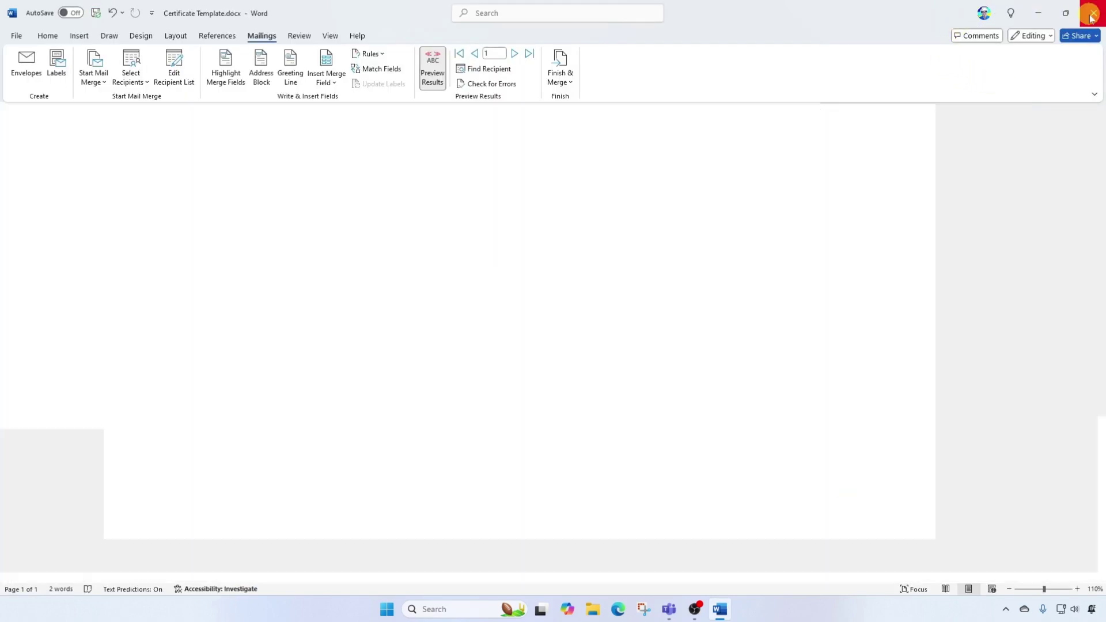
click(605, 609)
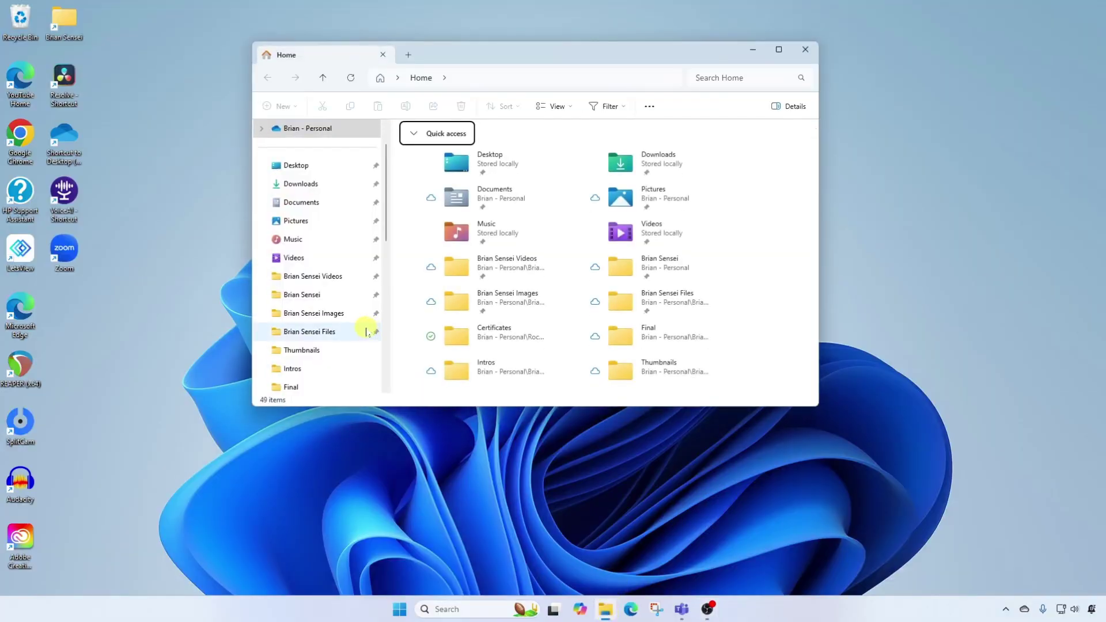
double_click(441, 145)
double_click(440, 145)
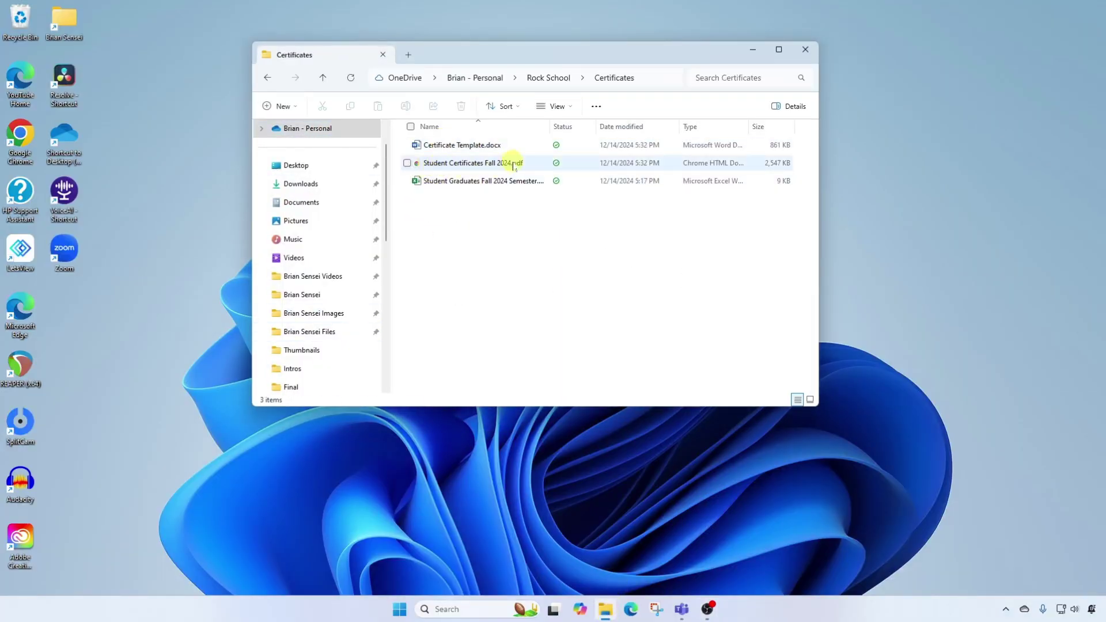
double_click(476, 164)
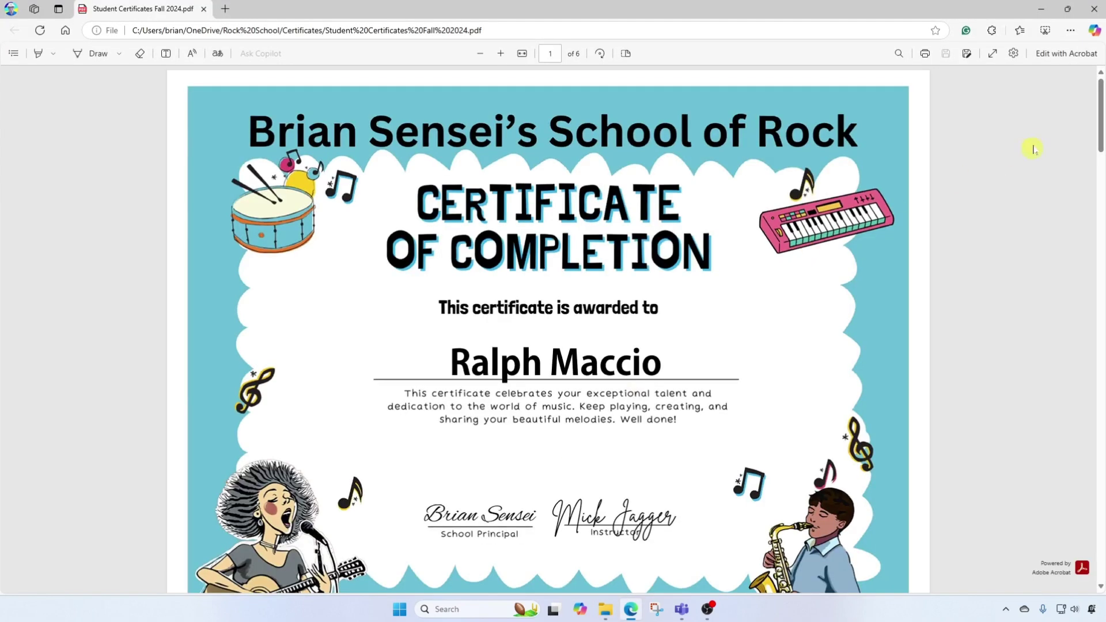
- Scroll through all six pages of the certificates PDF in Edge
drag(1097, 95, 1101, 526)
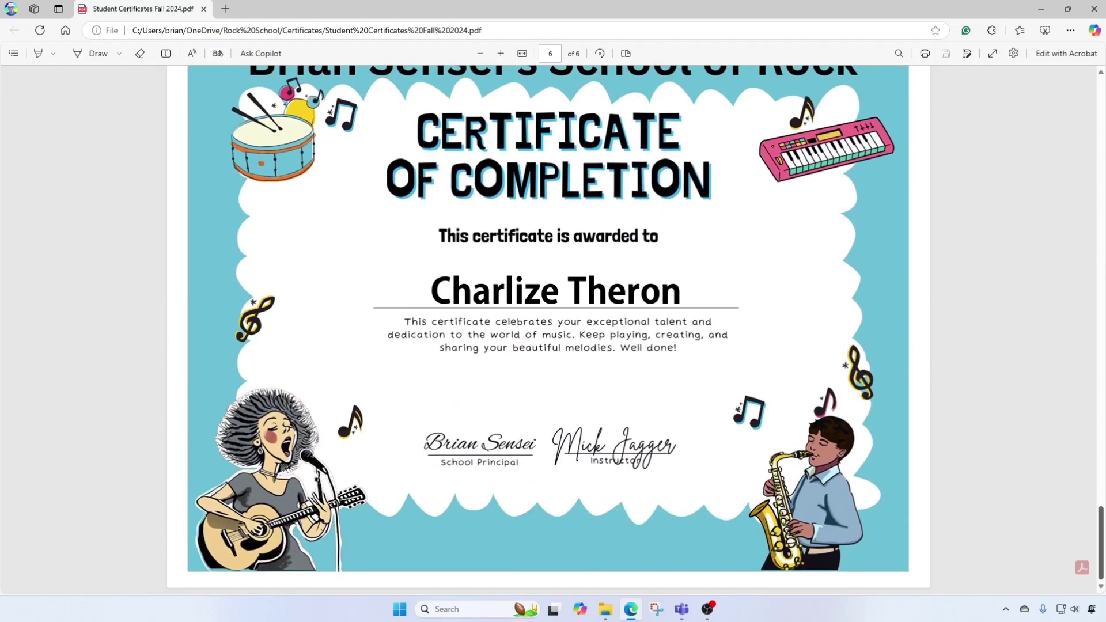